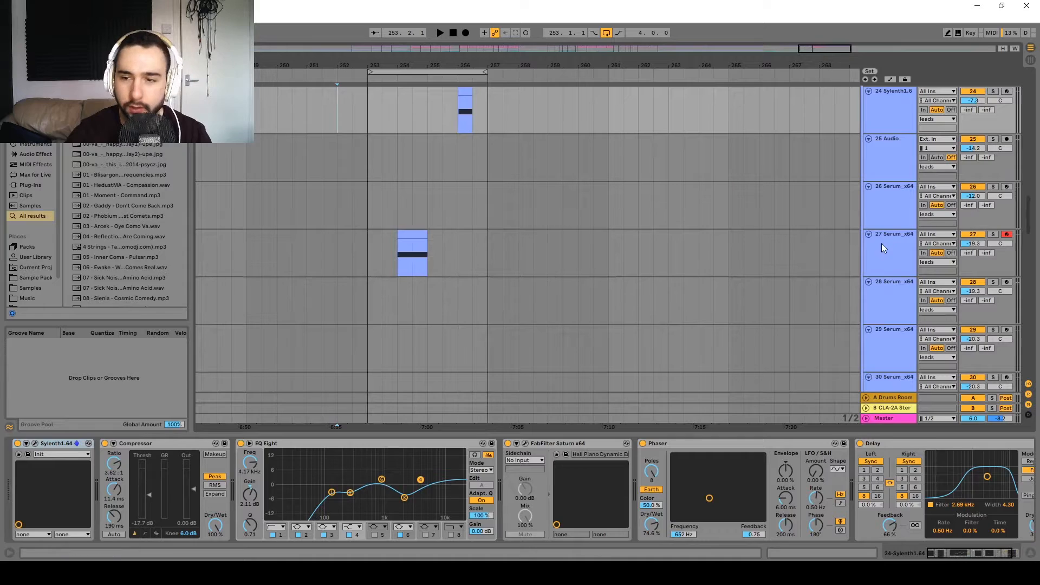
Step: Compare the device chains of the Sylenth1 track 24 and the Serum track 27
left_click(886, 245)
scroll(459, 224, "up", 2)
left_click(867, 157)
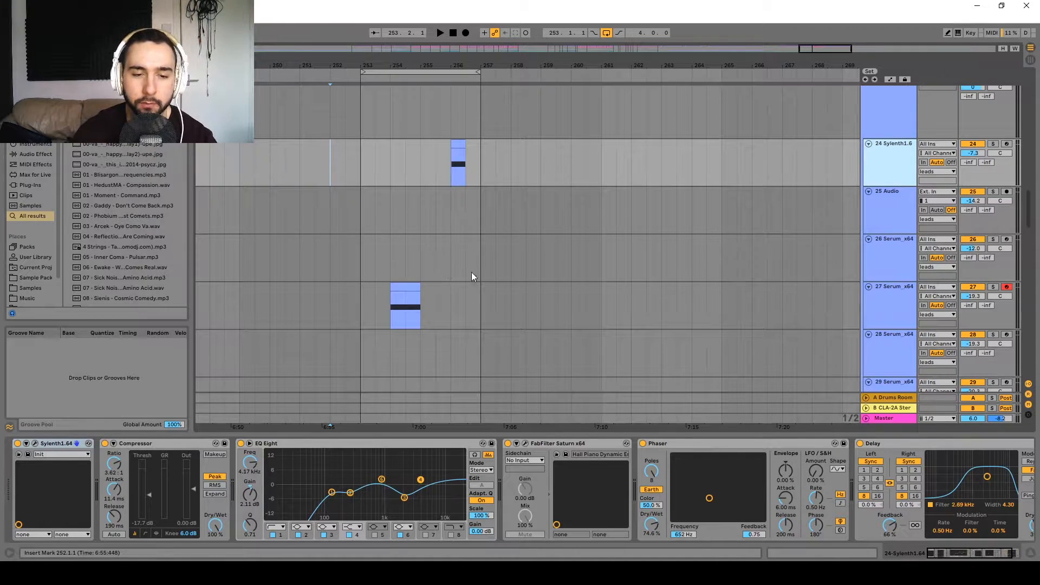
left_click(413, 307)
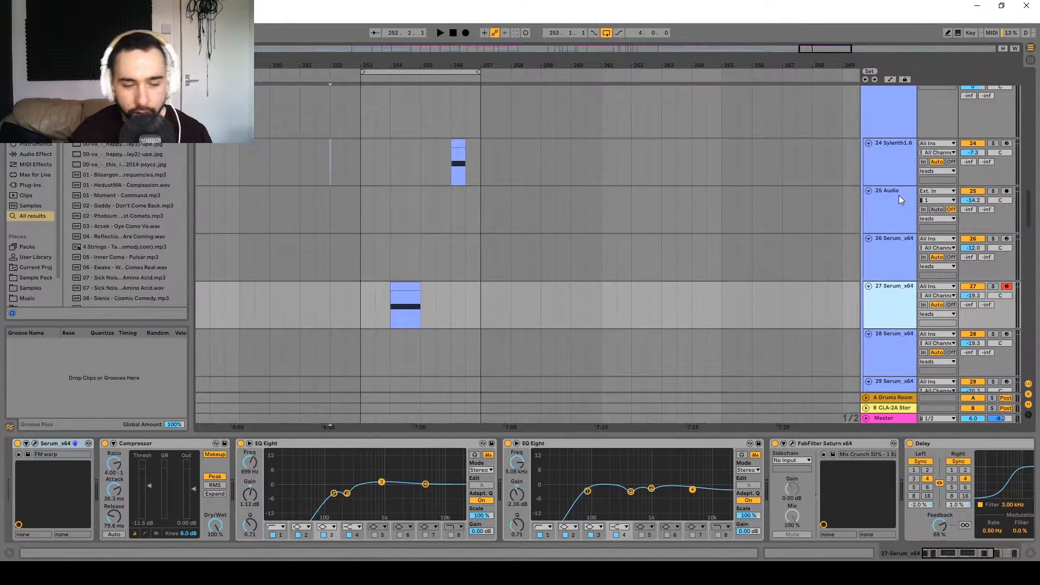
left_click(897, 151)
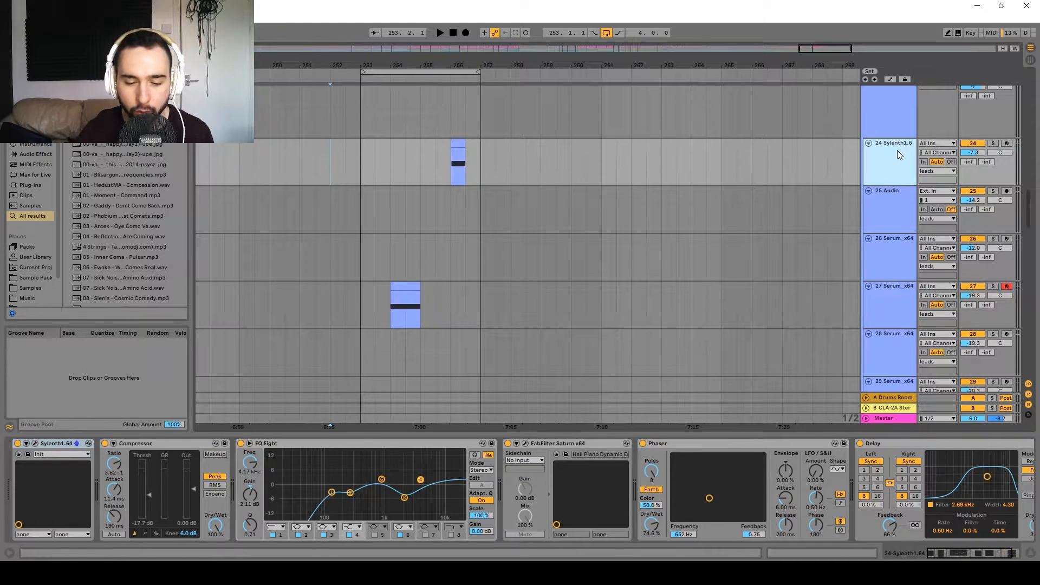
left_click(895, 311)
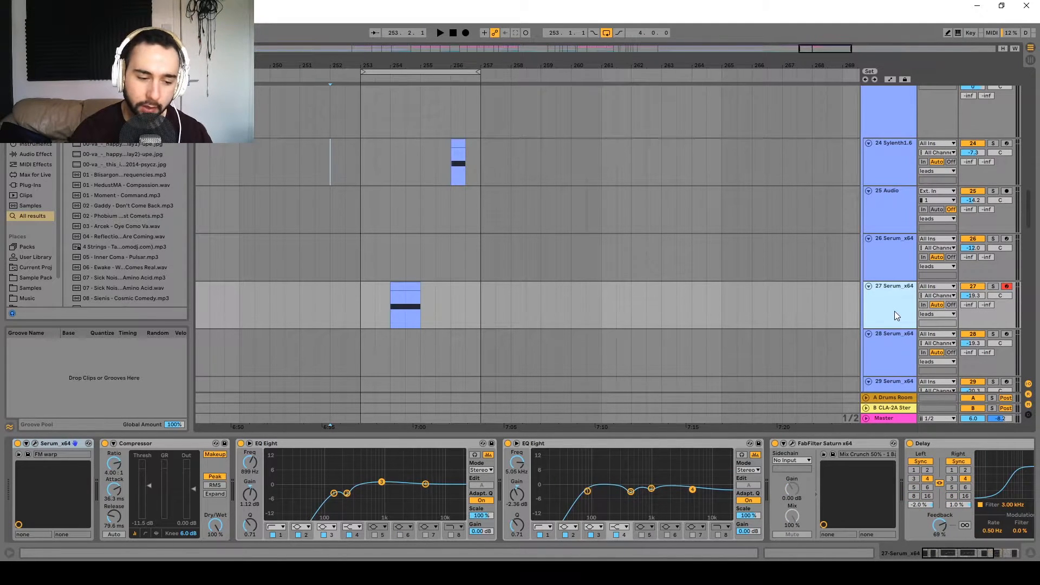
left_click(890, 161)
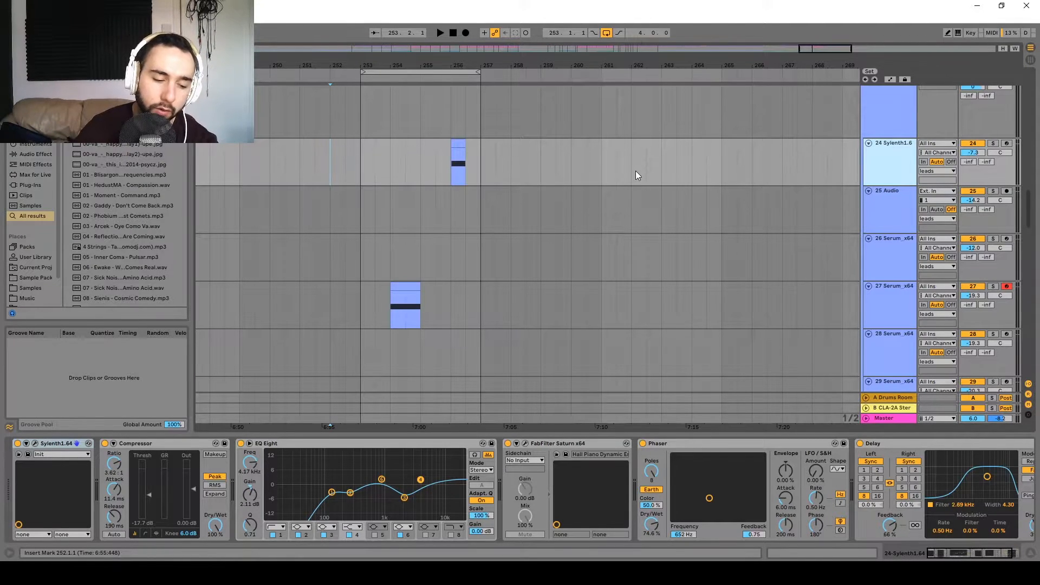
left_click(413, 162)
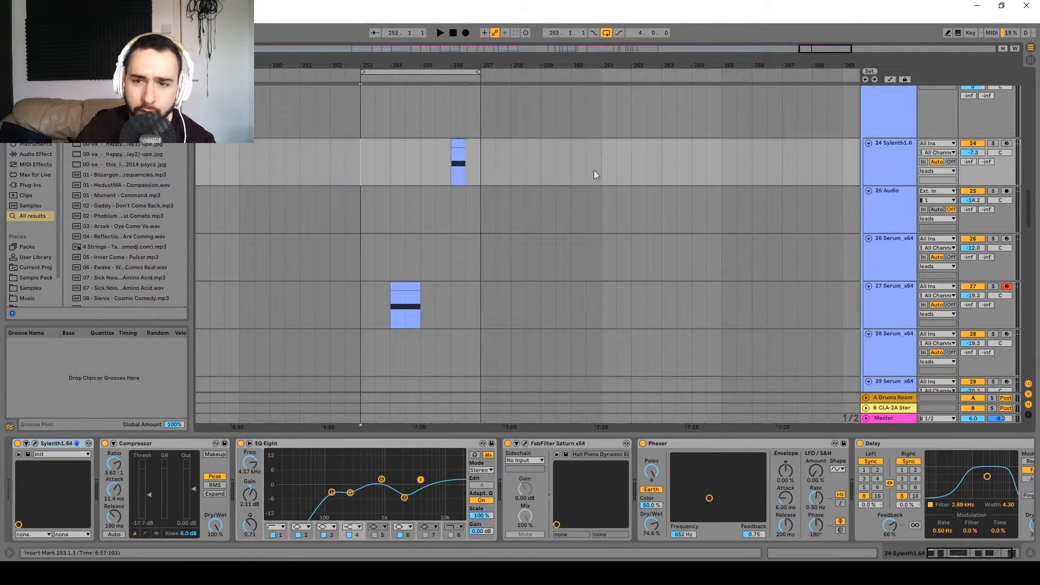
Step: Open the Serum instrument on track 27 to examine its two oscillators
left_click(866, 304)
left_click(36, 443)
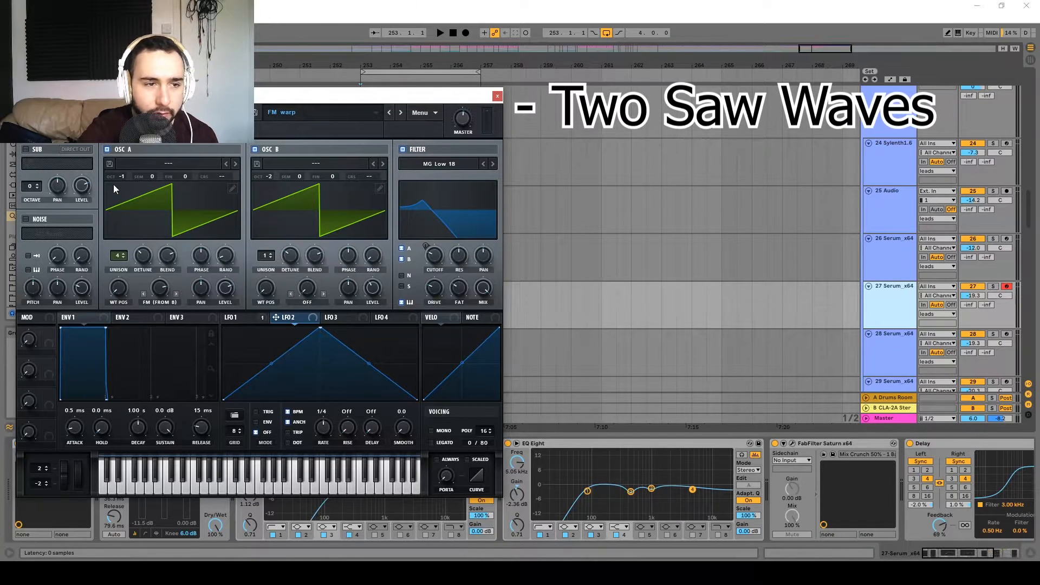
left_click_drag(268, 174, 271, 176)
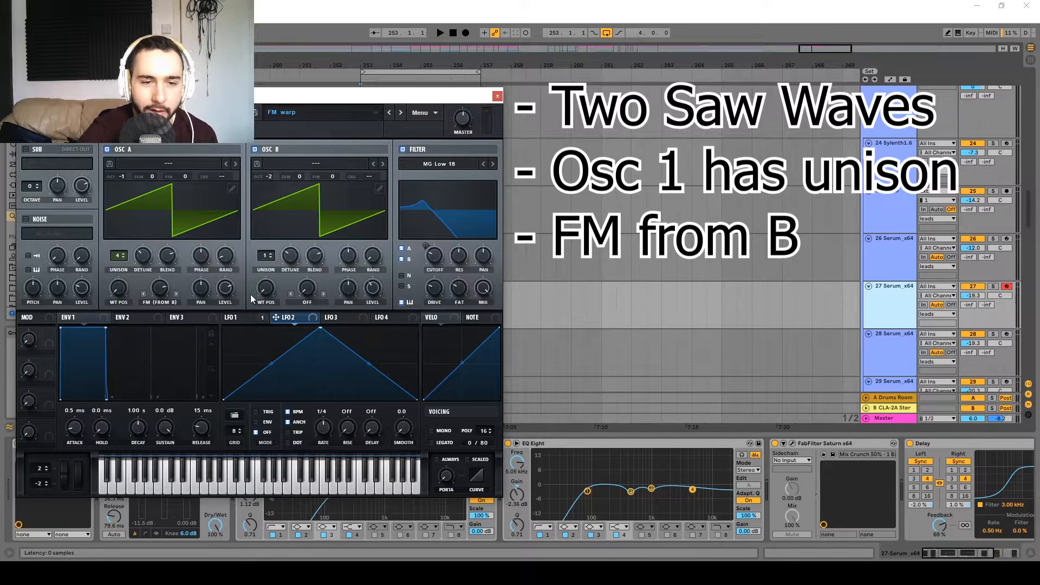
Step: Solo track 27, move the Serum window clear of its clip and select the clip
left_click(504, 73)
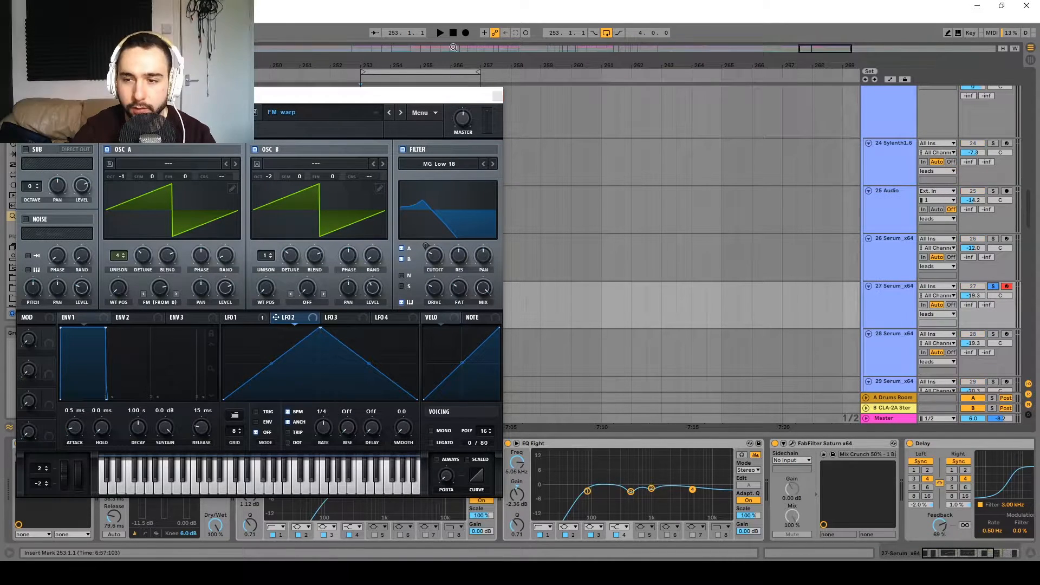
left_click_drag(398, 97, 859, 71)
left_click(409, 287)
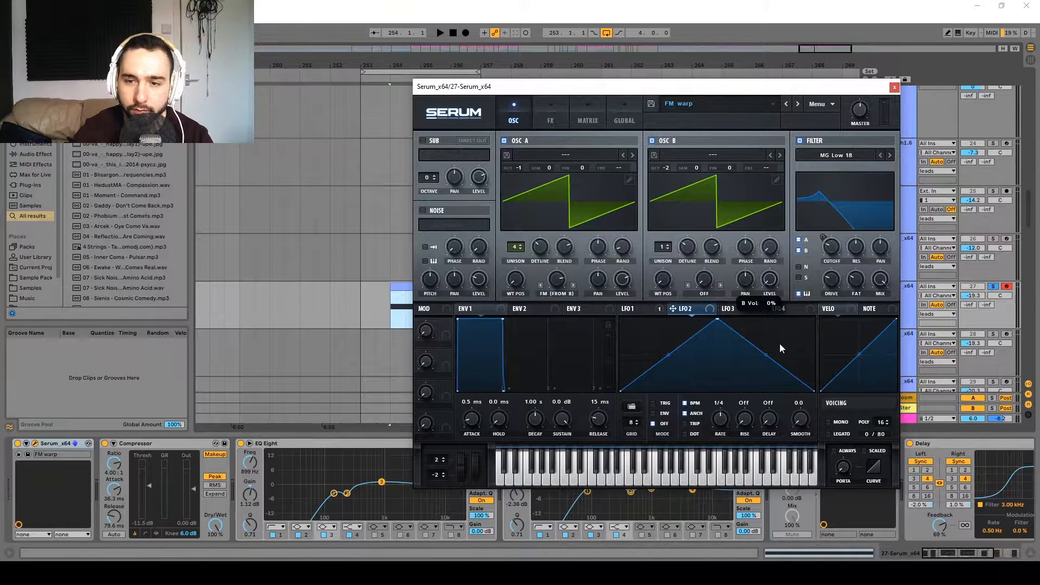
Step: Play the clip and raise Osc B's volume to 82%
key("space")
mouse_move(776, 248)
left_mouse_down()
mouse_move(771, 281)
mouse_move(775, 230)
left_mouse_up()
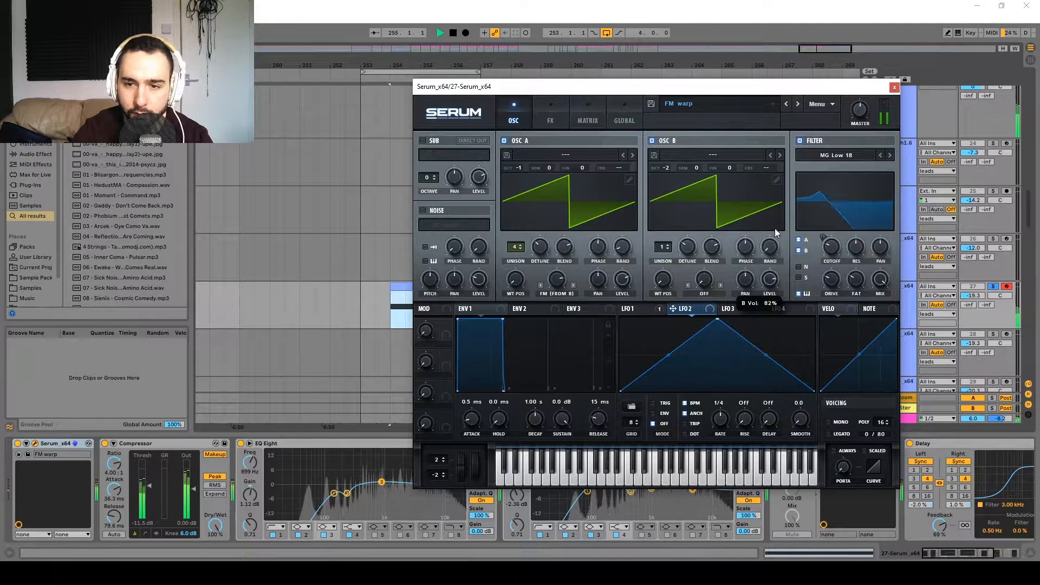
key("space")
key("space")
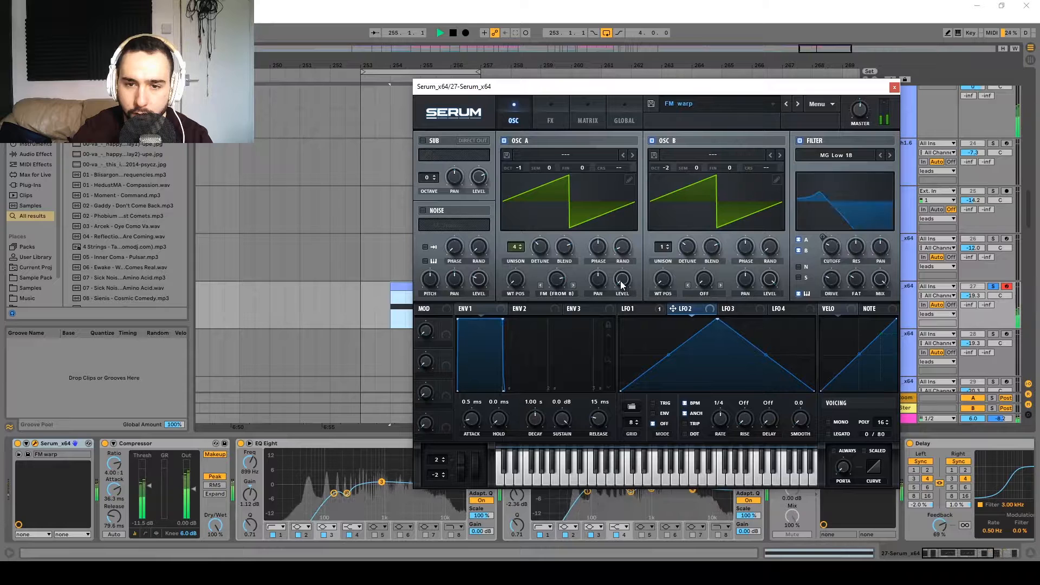
Step: Lower Osc A's volume to 0% and play the clip to audition Osc B alone
left_click_drag(621, 282, 629, 239)
key("space")
left_click_drag(620, 281, 630, 337)
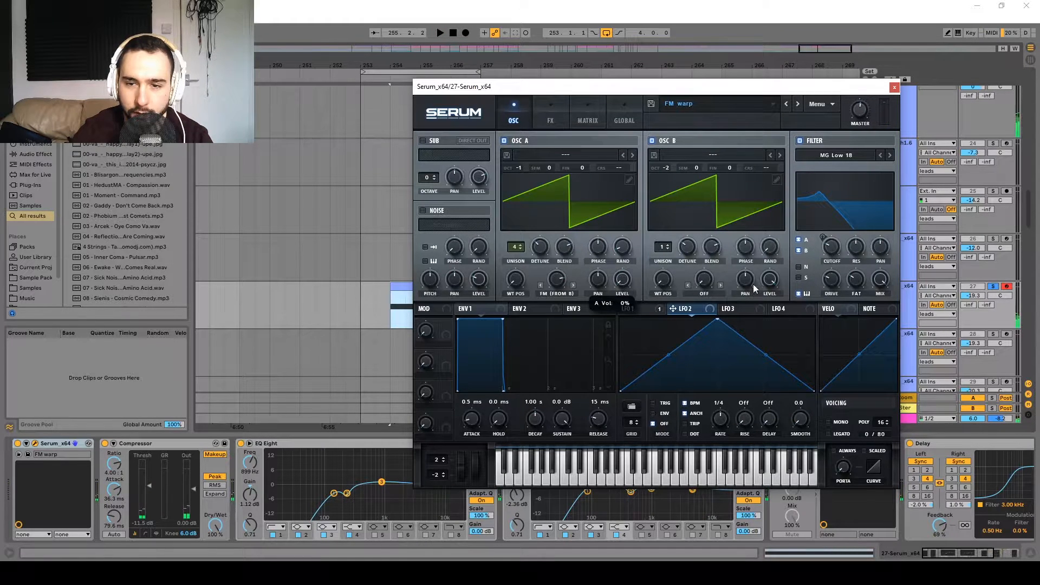
key("space")
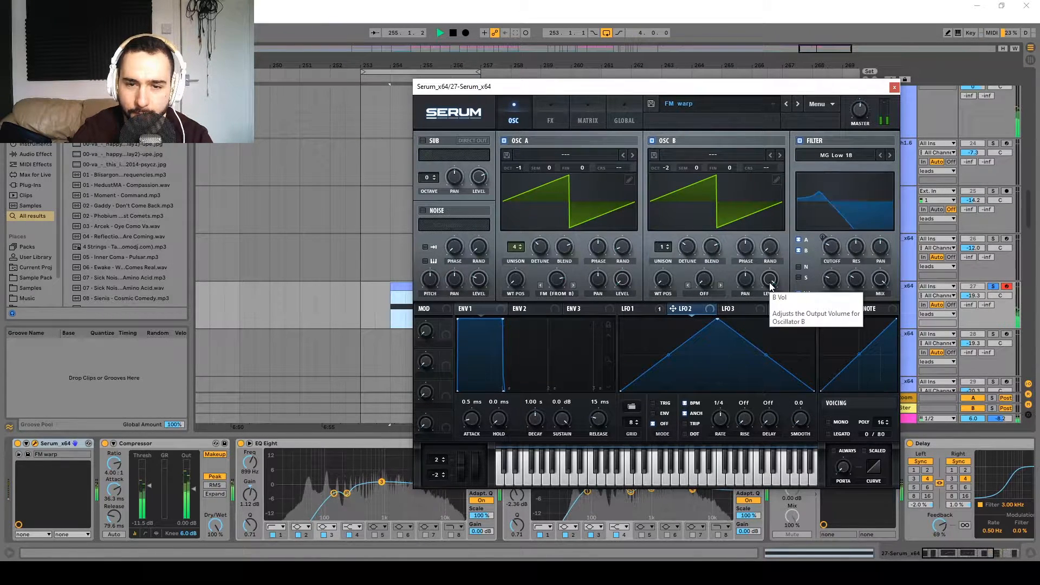
key("space")
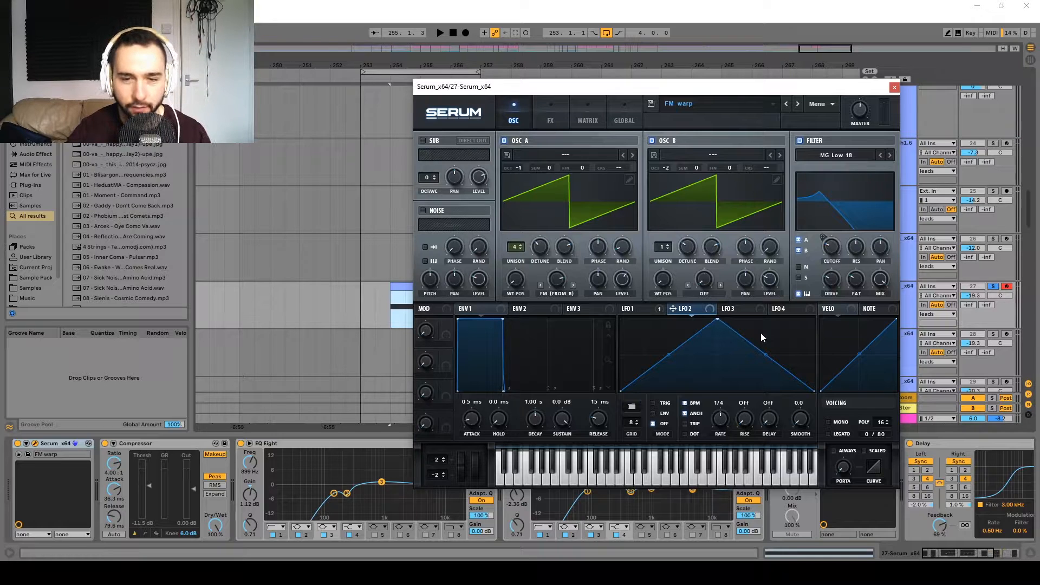
Step: Set Osc A's volume to 64% and play the clip with both oscillators
key("space")
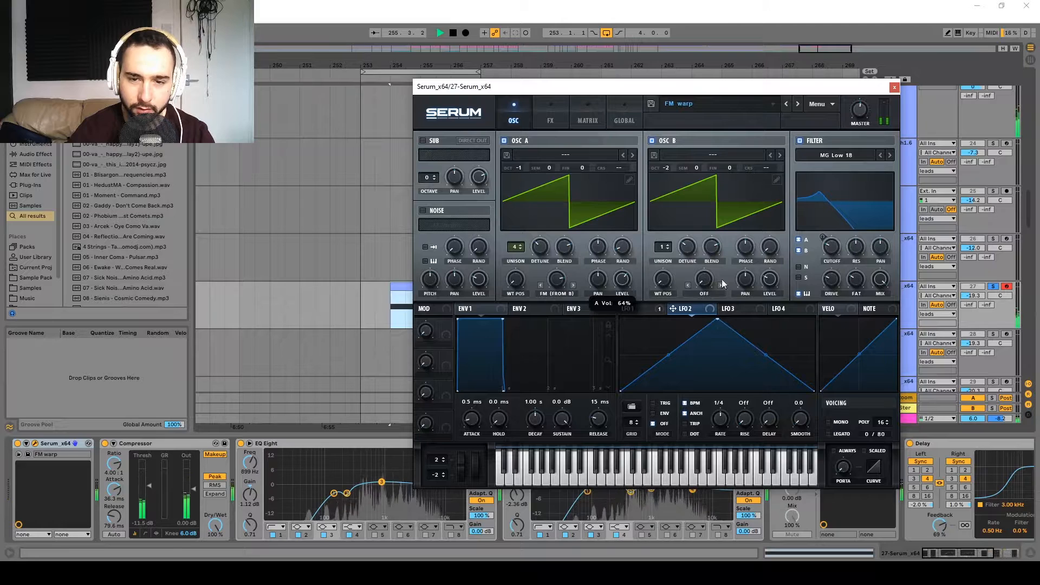
mouse_move(771, 290)
key("space")
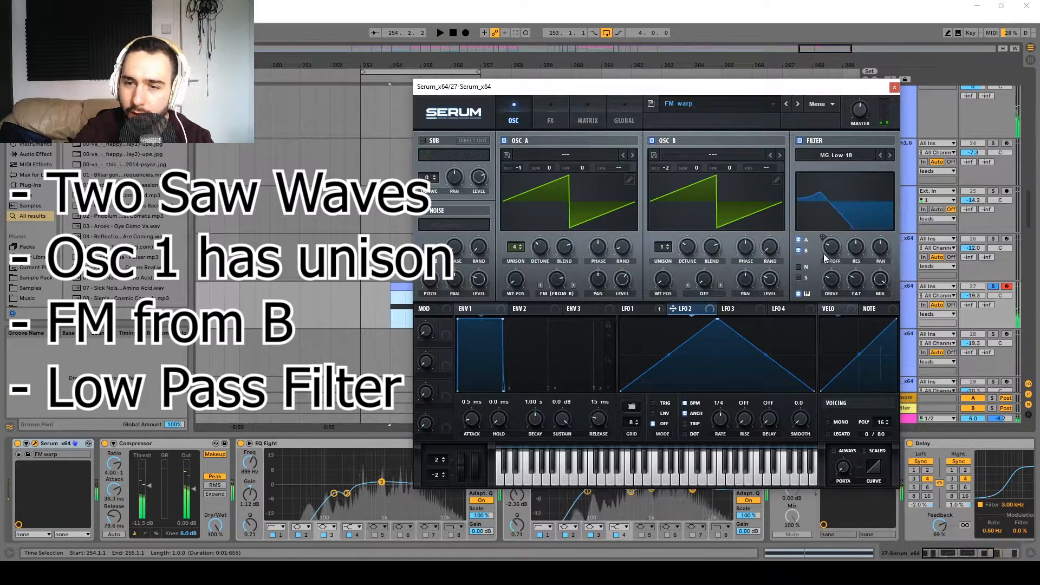
Step: Show LFO 1 and play the clip to examine how it modulates the filter cutoff
left_click(640, 311)
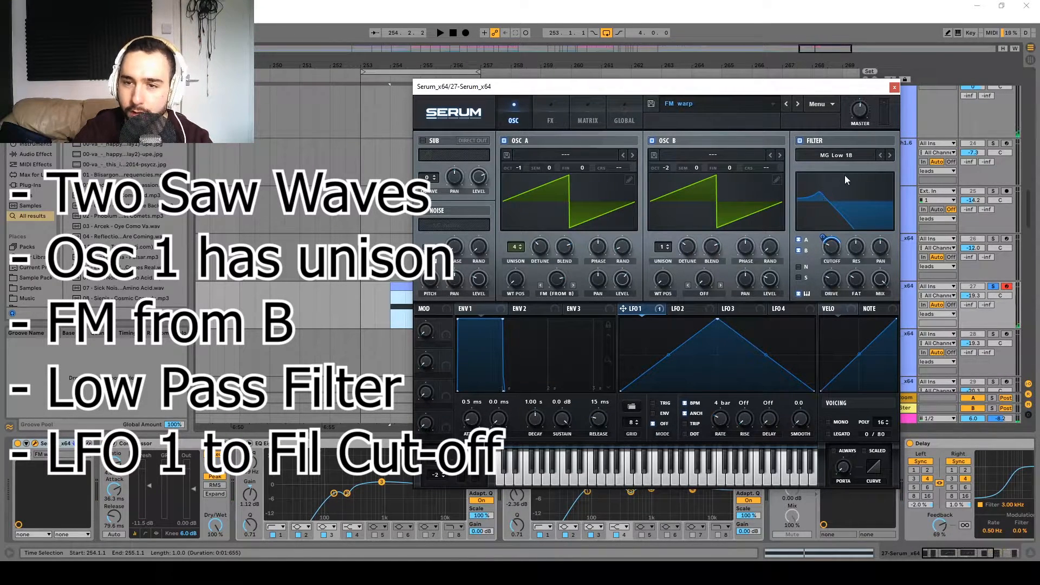
key("space")
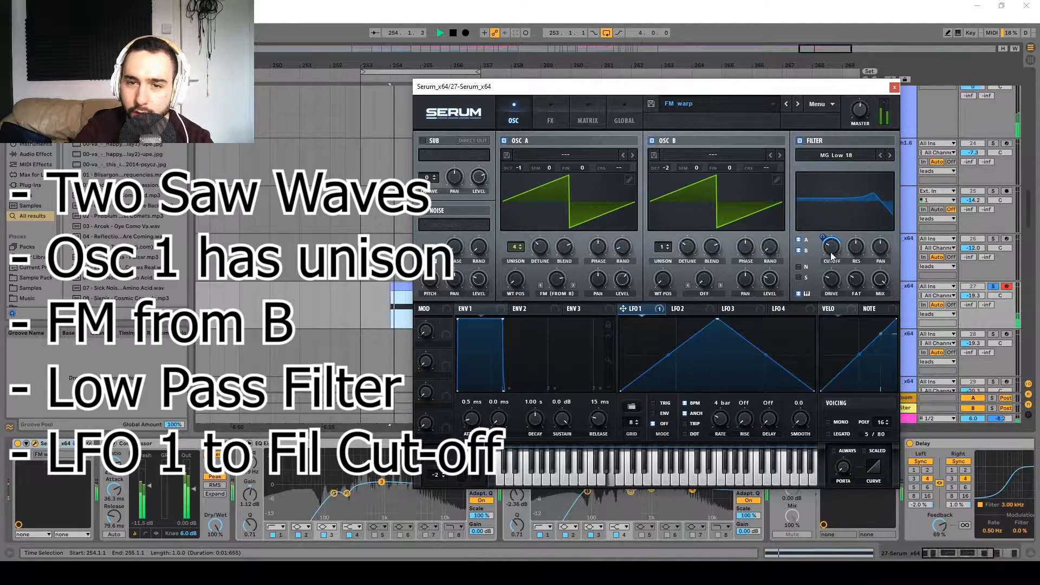
key("space")
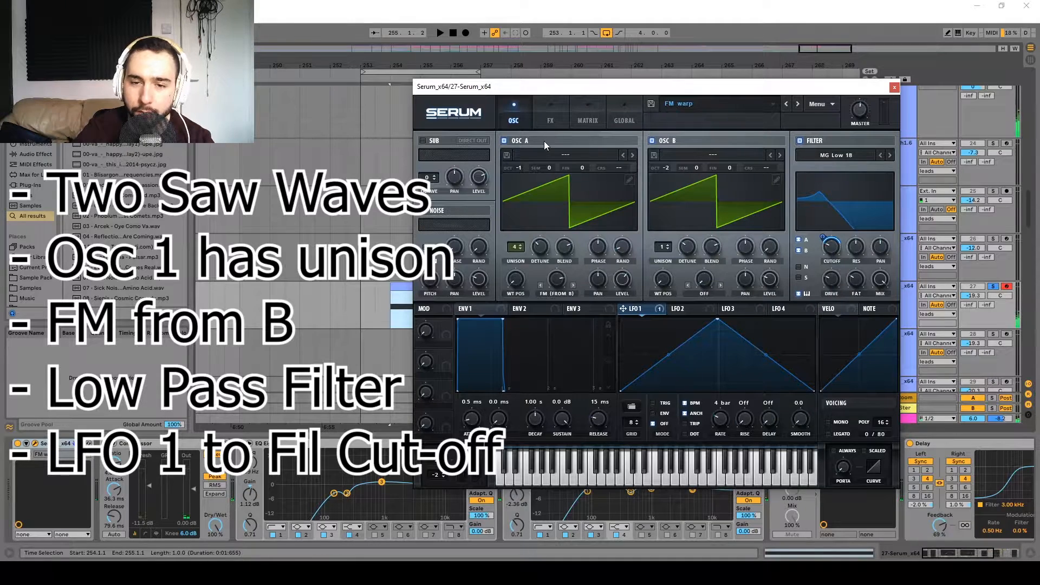
left_click(685, 402)
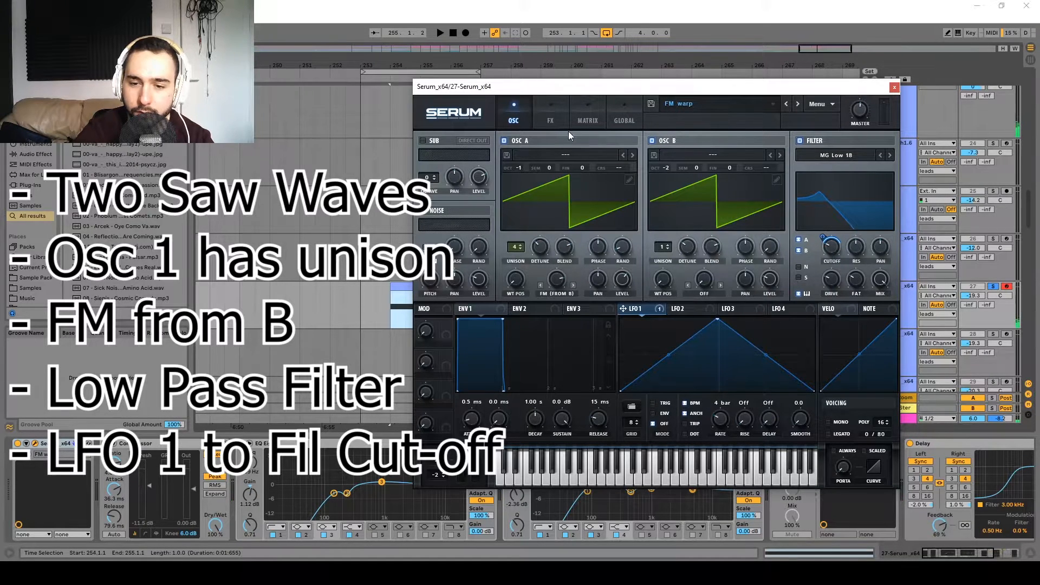
Step: Bypass Serum's Hyper/Dimension, Distortion, Chorus, Reverb and Filter effects, and close the plug-in window
left_click(550, 116)
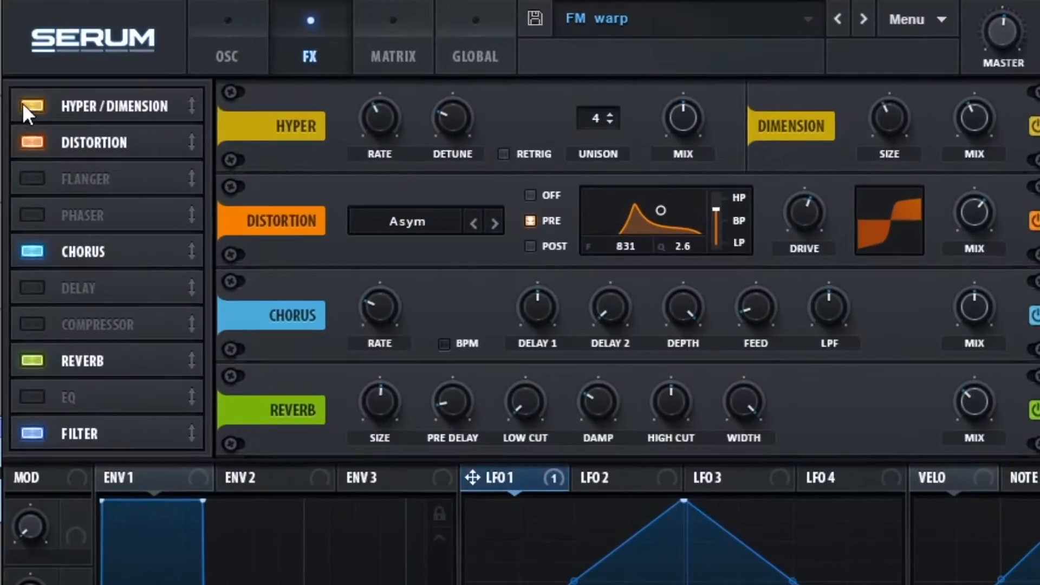
left_click(427, 143)
left_click(54, 143)
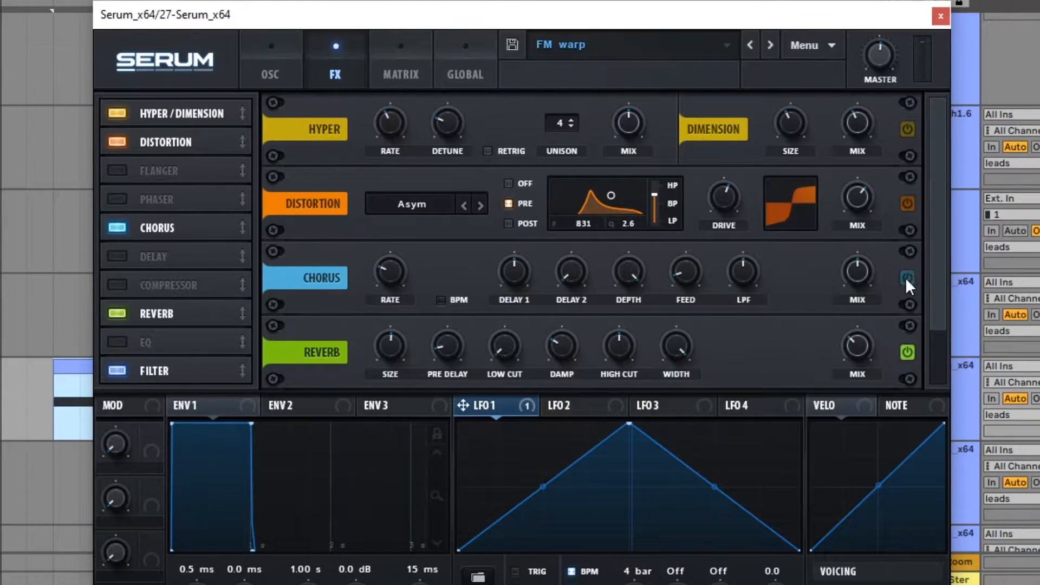
scroll(906, 353, "down", 2)
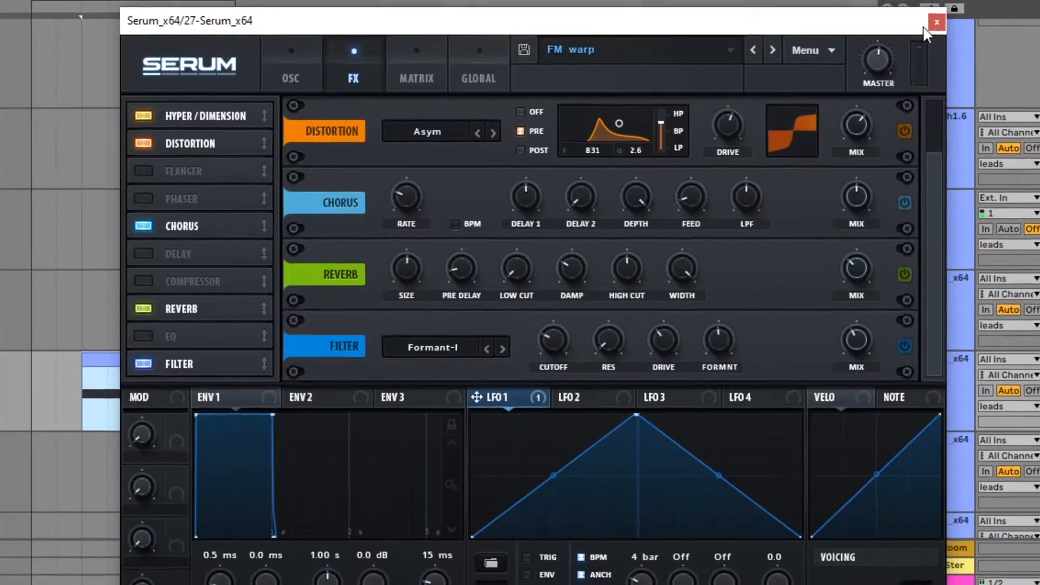
left_click(936, 23)
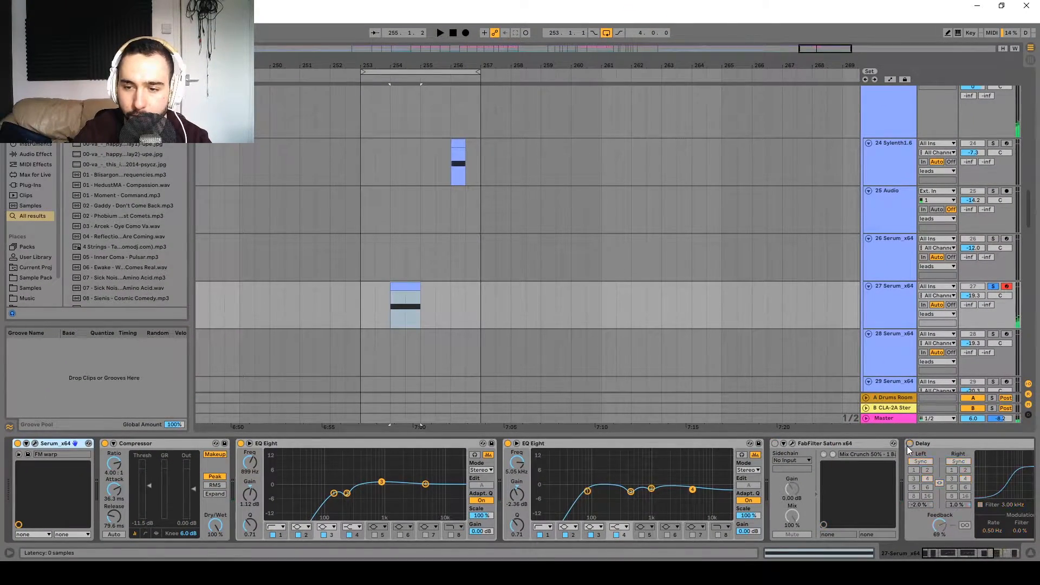
Step: Switch off the Delay device on track 27 and play the clip
left_click(909, 444)
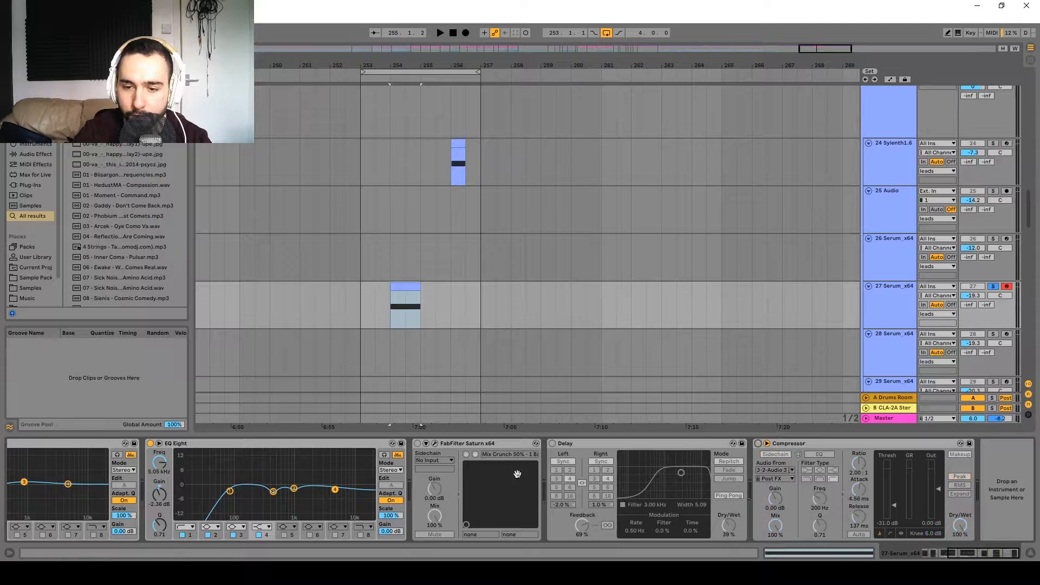
scroll(379, 487, "left", 5)
key("space")
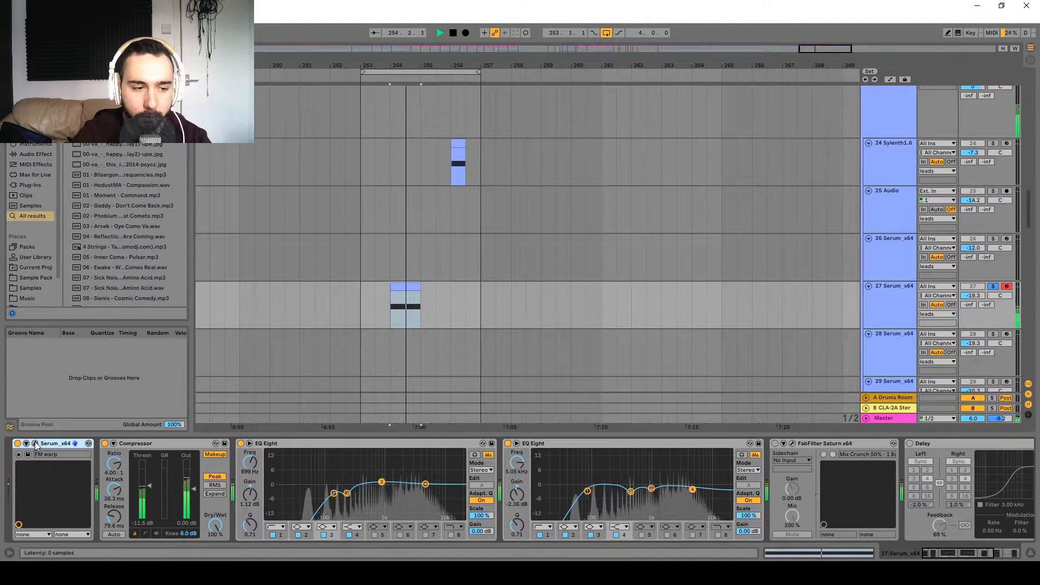
Step: Reopen Serum on track 27 and play the clip repeatedly to audition the sound without its effects
left_click(34, 444)
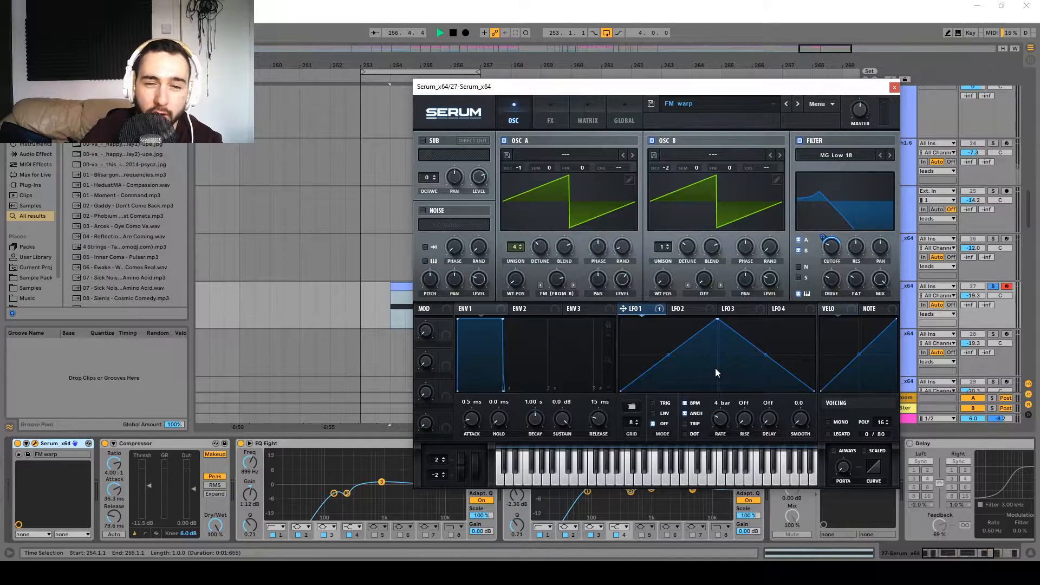
key("space")
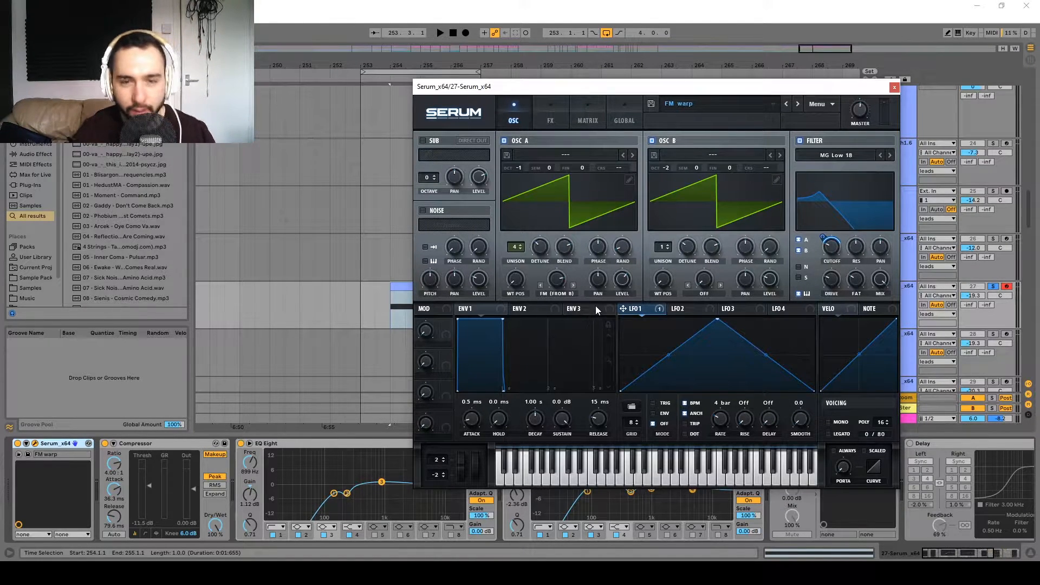
key("space")
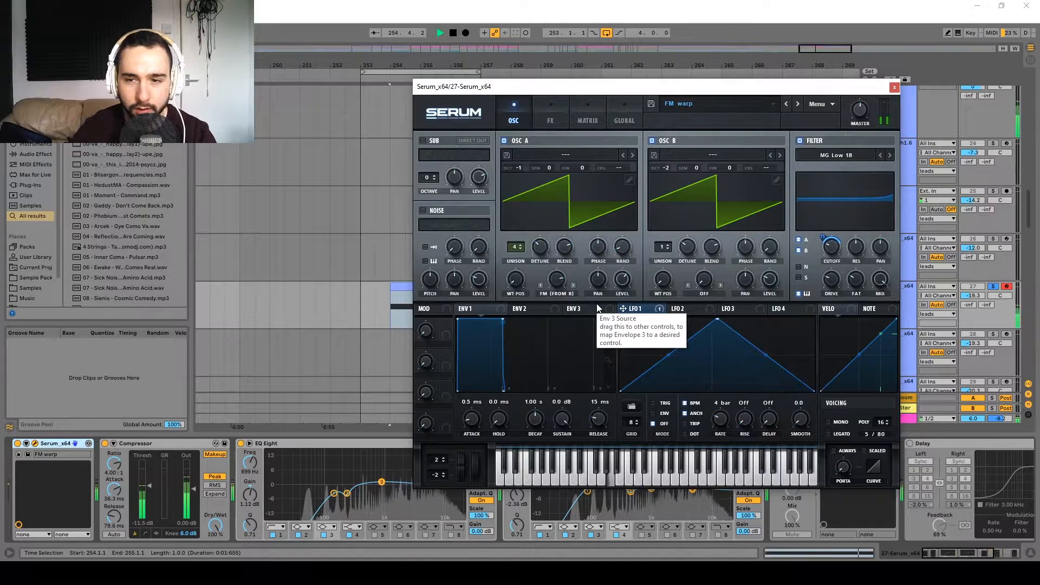
key("space")
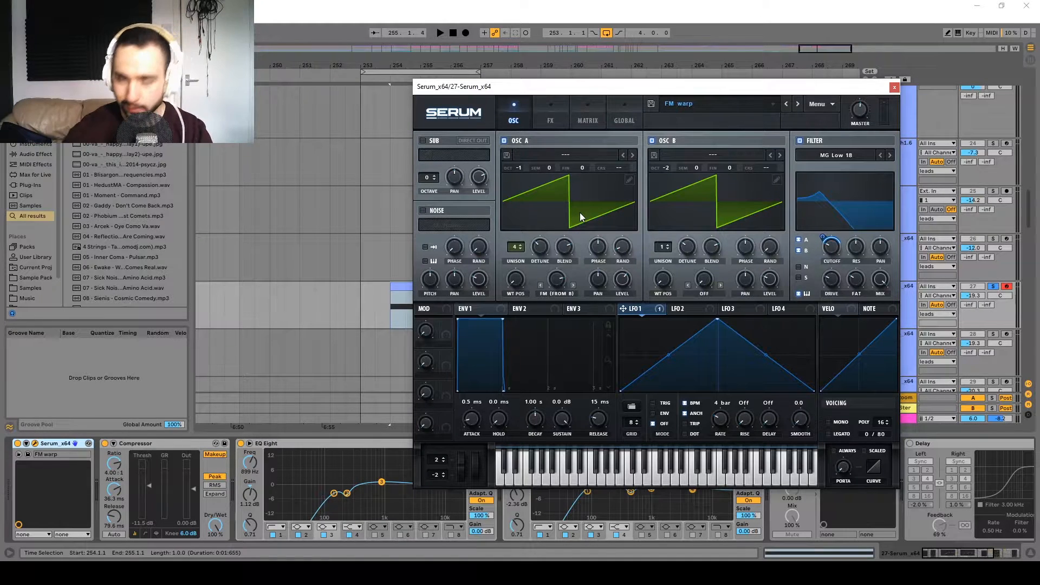
key("space")
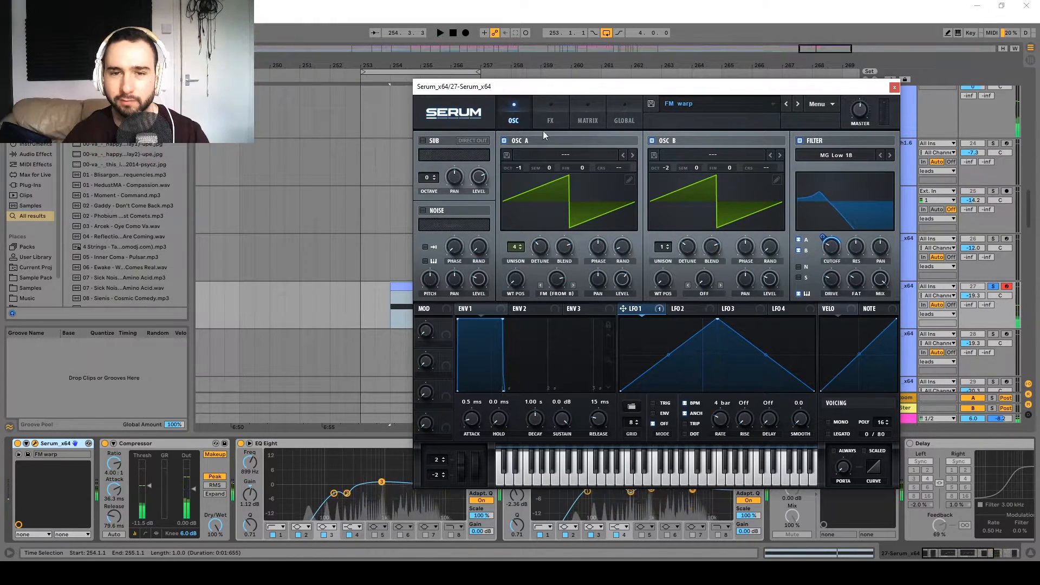
key("space")
Step: Review the distortion types in Serum's effects and keep Asym
left_click(550, 120)
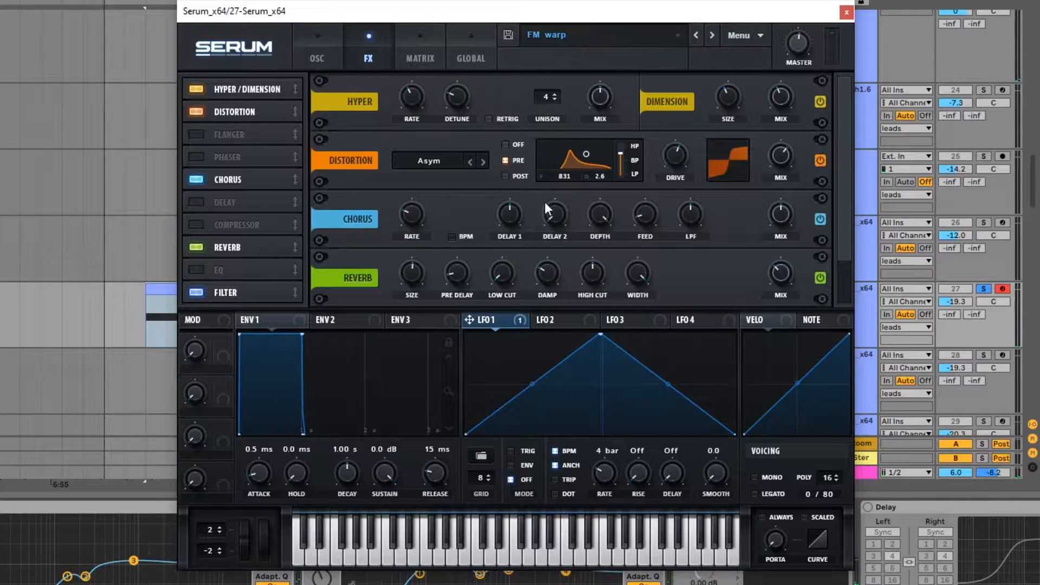
left_click(428, 161)
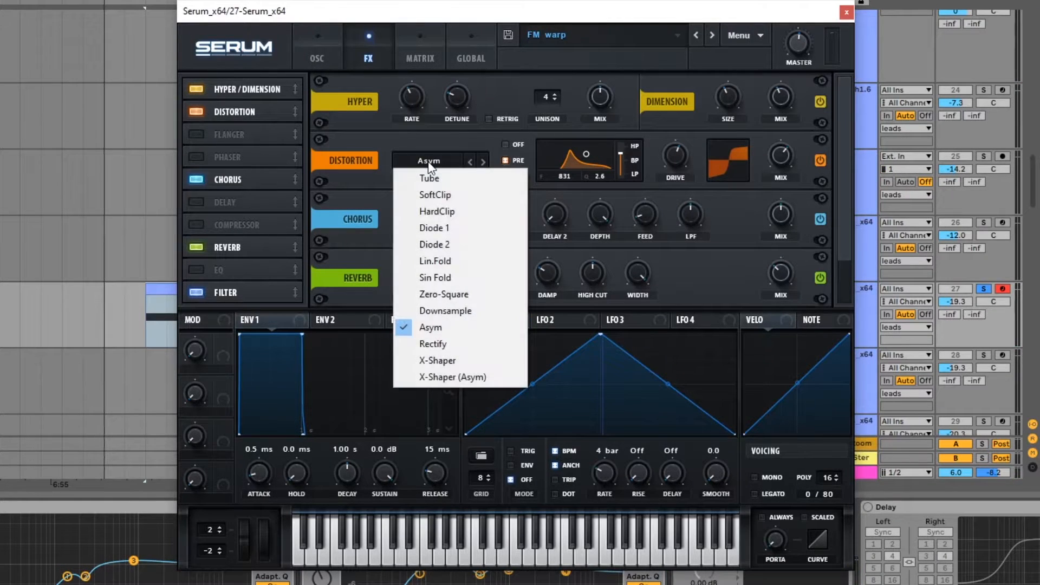
left_click(432, 329)
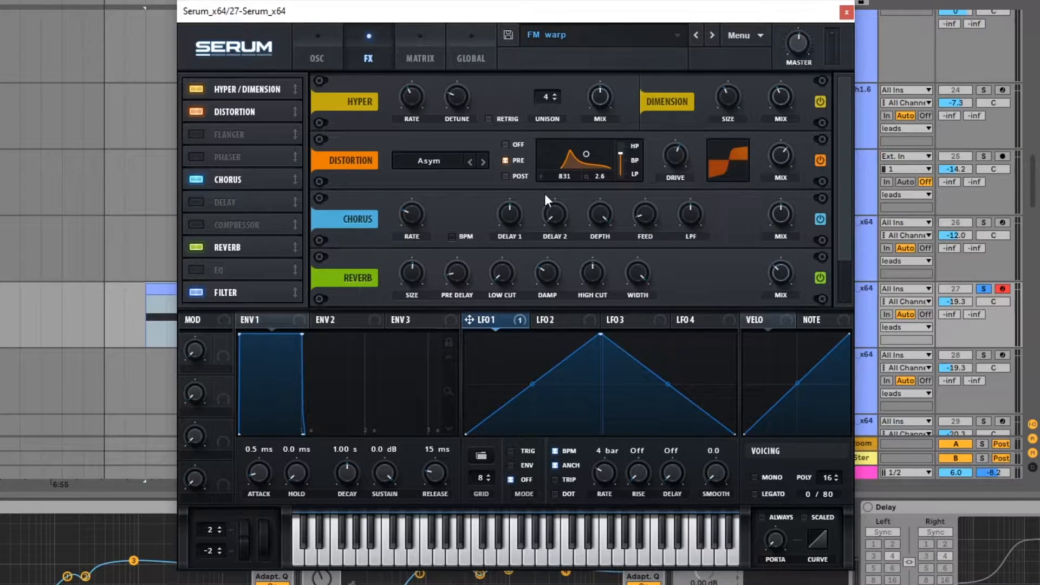
Step: Compare the Distortion effect's Off and Pre filter settings and keep Pre
left_click(504, 145)
left_click(505, 160)
left_click(505, 145)
left_click(506, 161)
Step: Switch off the Hyper/Dimension, Distortion, Chorus, Reverb and Filter effects to hear the patch dry again
left_click(196, 112)
left_click(196, 89)
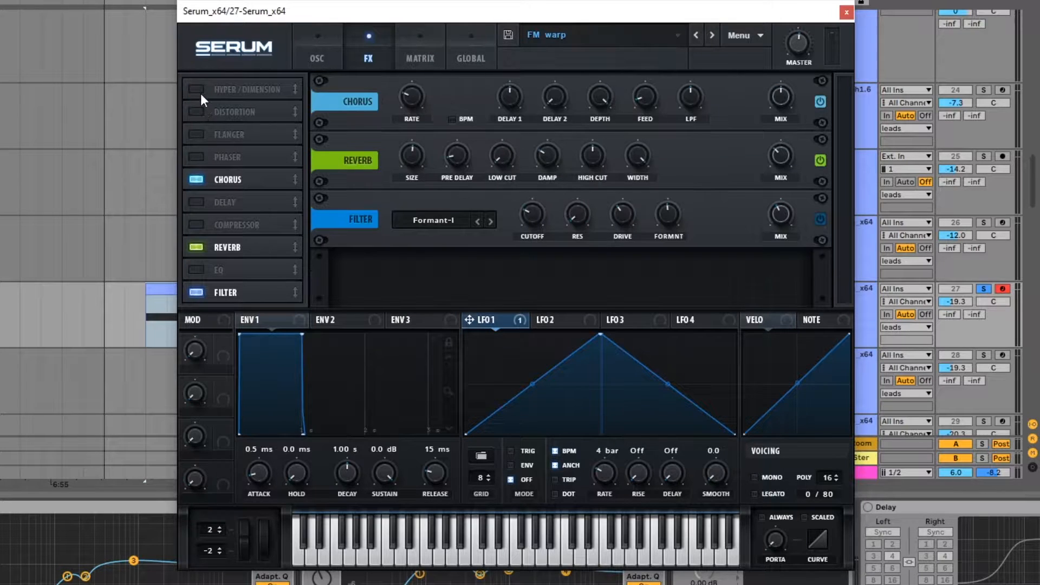
left_click(196, 179)
left_click(196, 247)
left_click(196, 292)
Step: Re-enable Chorus, Hyper/Dimension and Distortion one after another to audition what each adds, checking the oscillator page
left_click(196, 179)
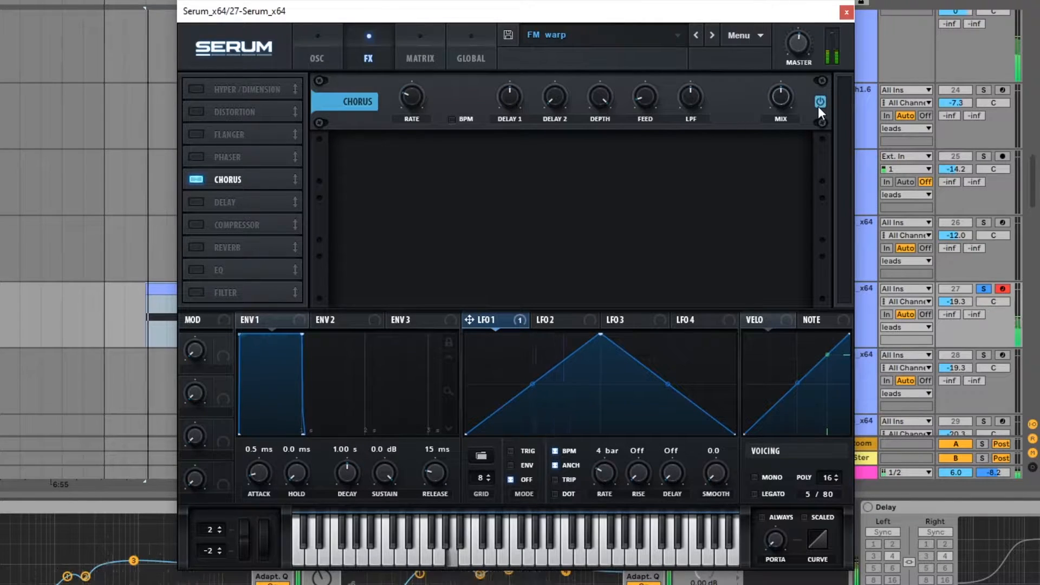
left_click(196, 88)
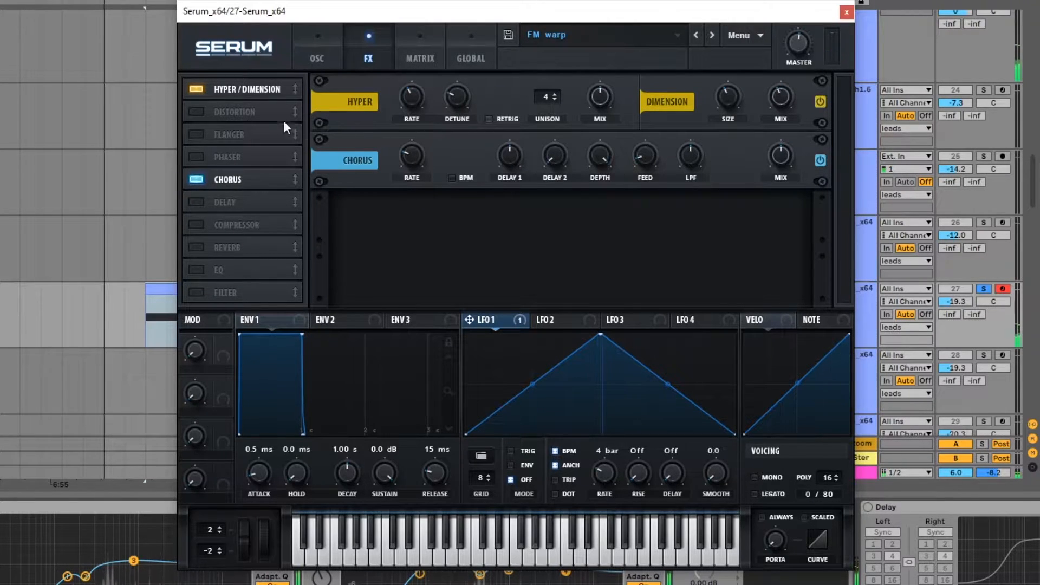
left_click(193, 115)
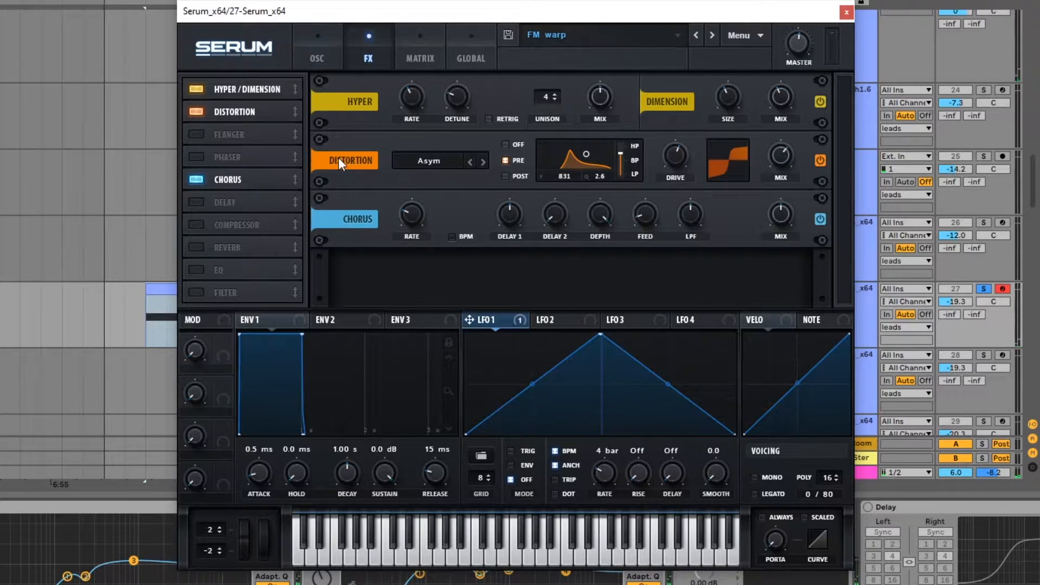
left_click(314, 54)
left_click(366, 59)
Step: Add the Reverb and Filter effects back in and activate the Formant-I filter module
left_click(199, 248)
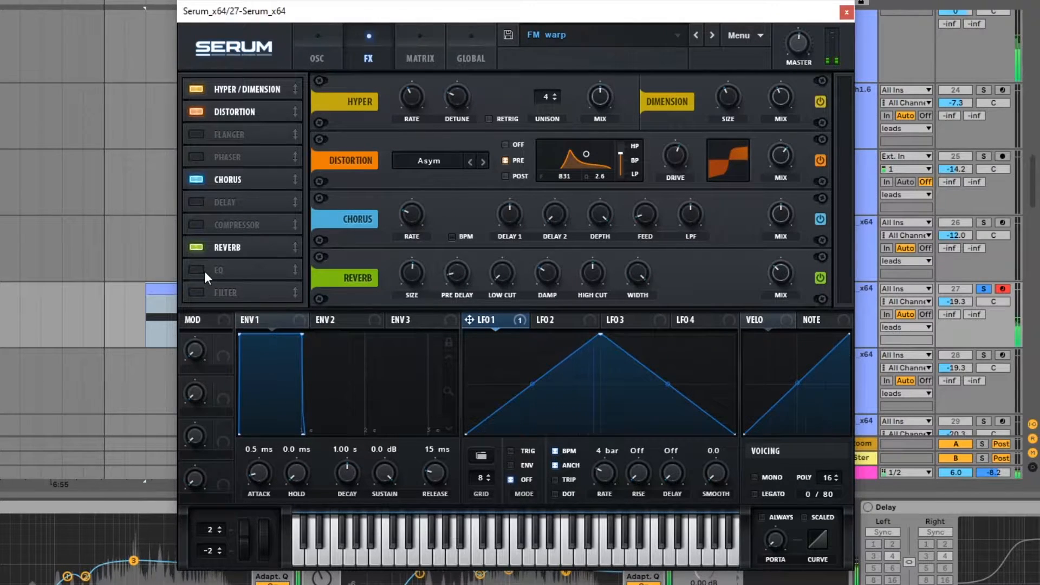
left_click(196, 293)
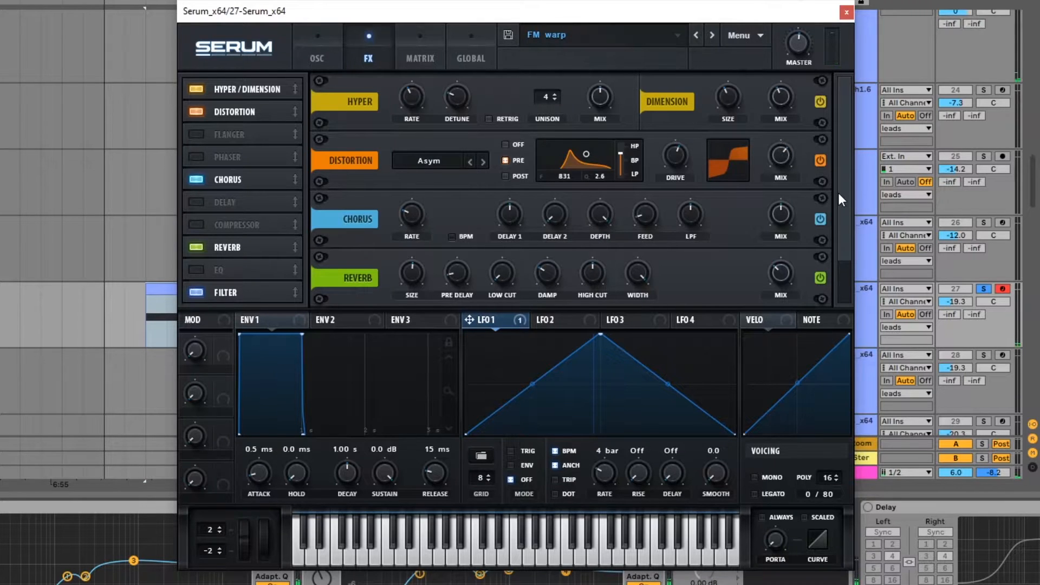
left_click_drag(841, 200, 848, 306)
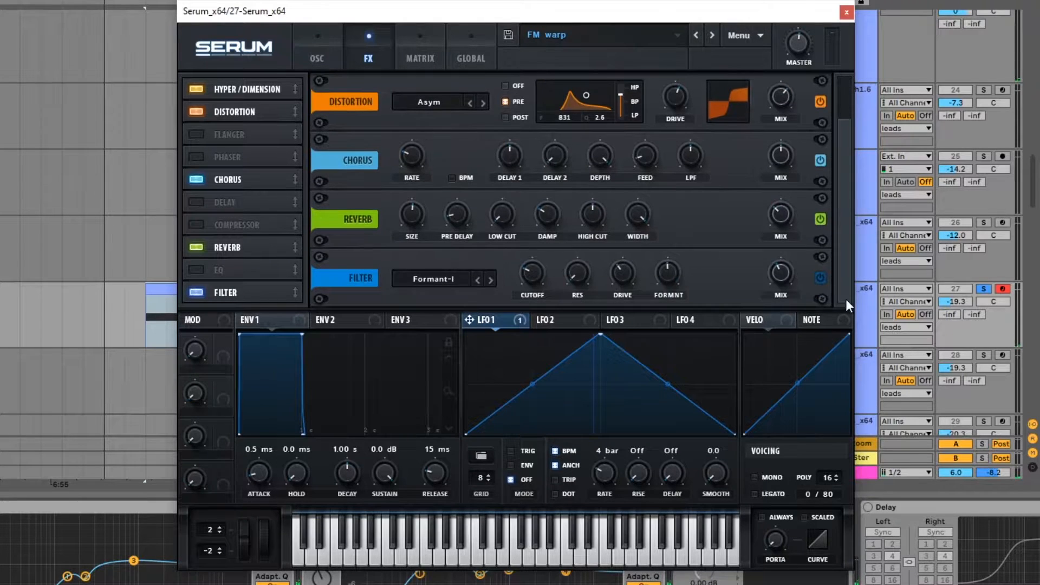
left_click(820, 278)
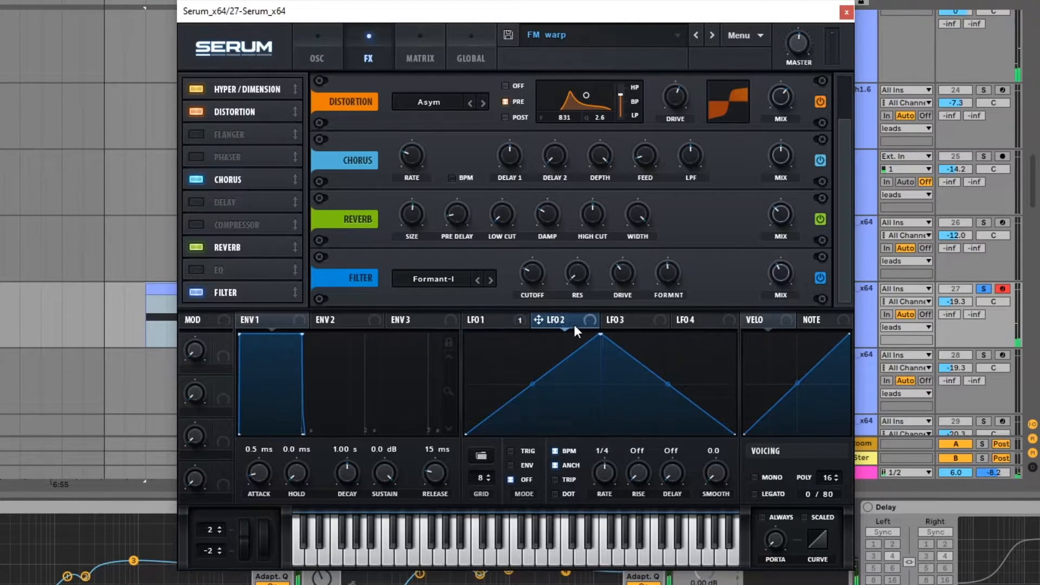
Step: Examine the LFO 1 to filter cutoff routing in the modulation matrix and the oscillator page, and close Serum
left_click(415, 60)
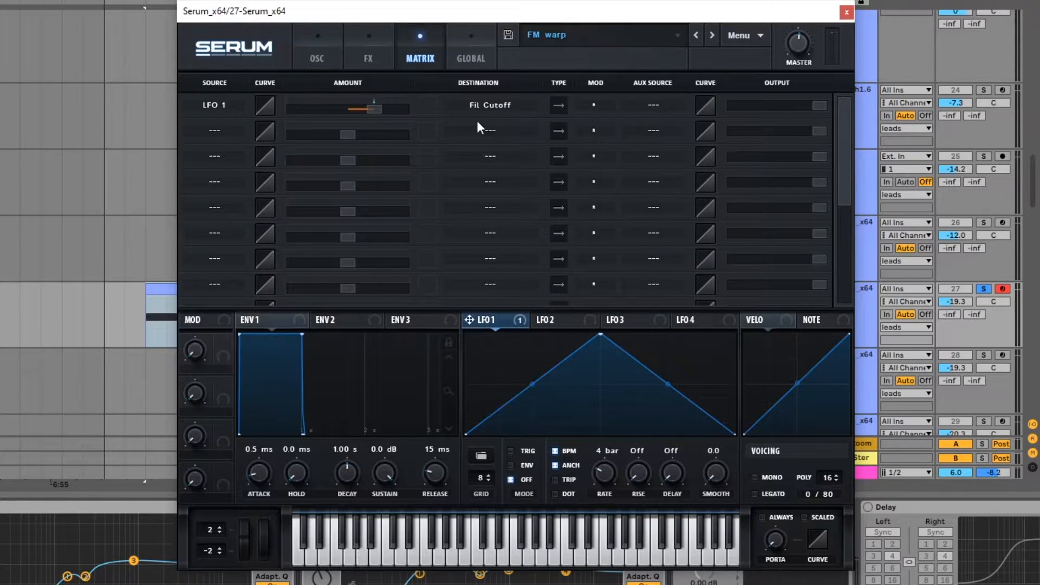
left_click(319, 54)
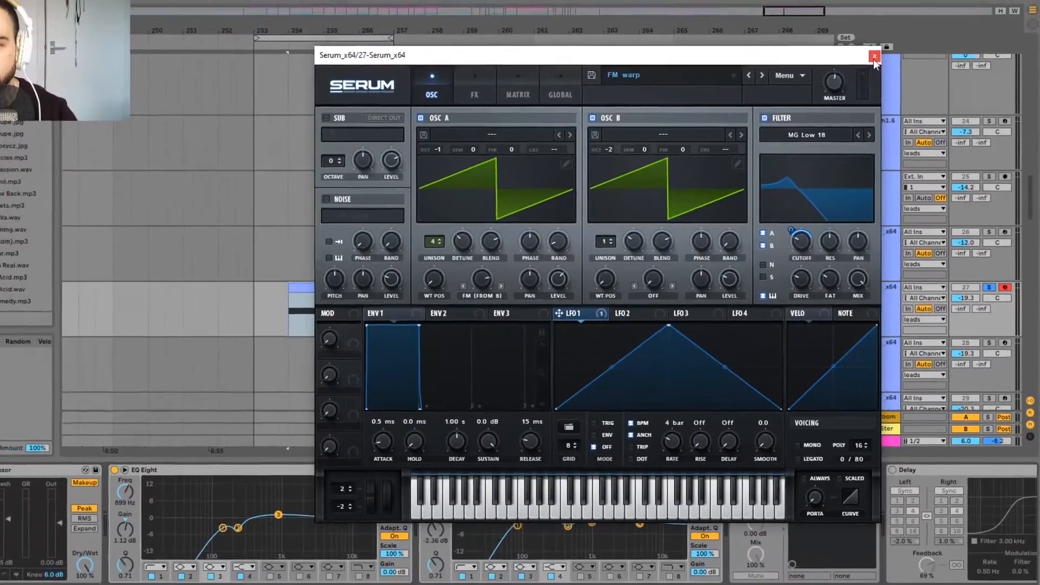
left_click(846, 12)
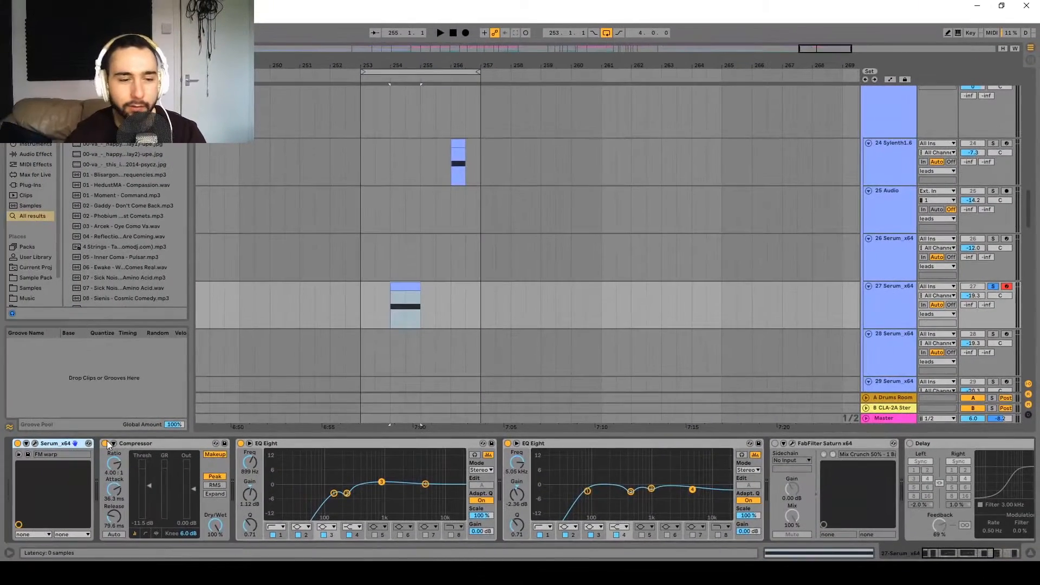
Step: Examine the first Compressor and compare the curves of the two EQ Eight devices on track 27
left_click(194, 445)
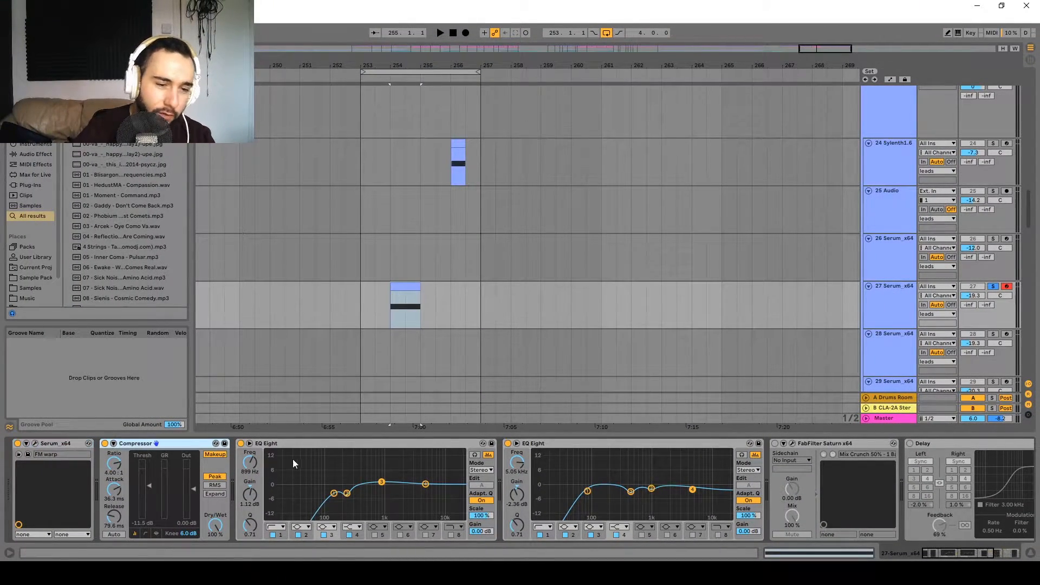
left_click(307, 446)
left_click(567, 454)
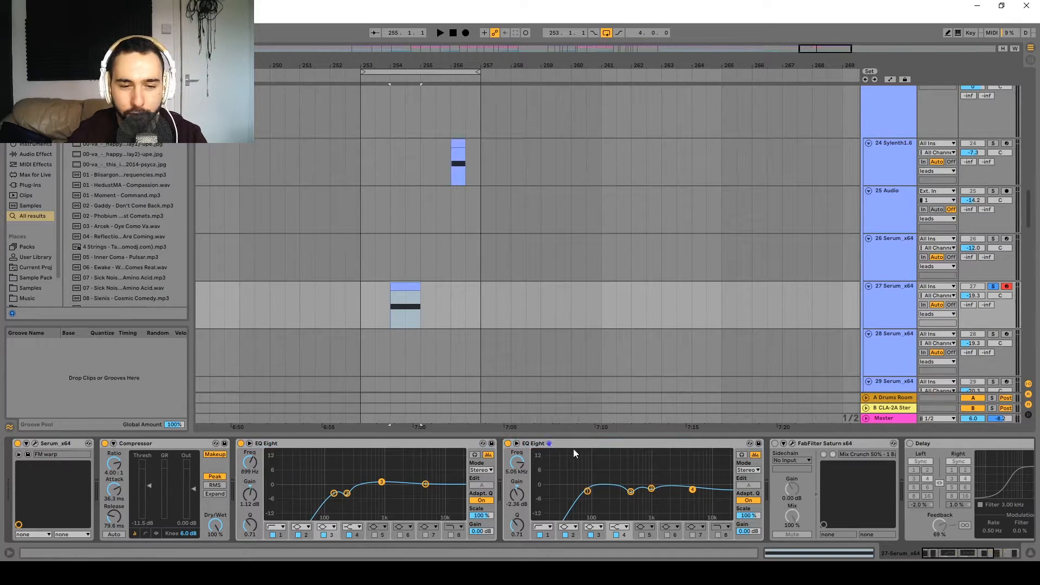
left_click(357, 448)
left_click(648, 448)
left_click(366, 448)
left_click(614, 450)
left_click(398, 448)
left_click(610, 447)
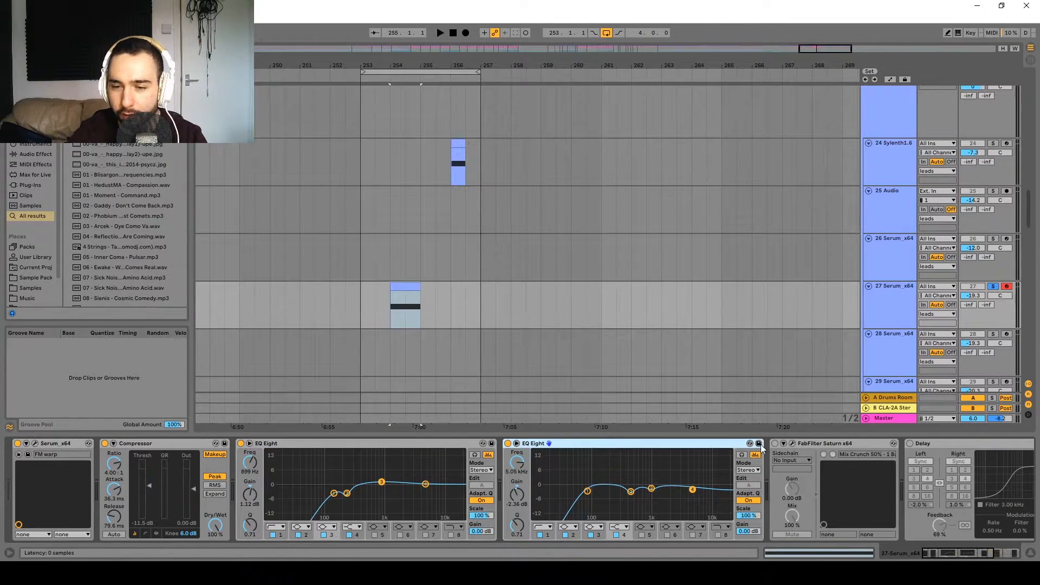
Step: Switch on the Delay and the sidechained Compressor at the end of track 27's device chain
scroll(775, 466, "right", 5)
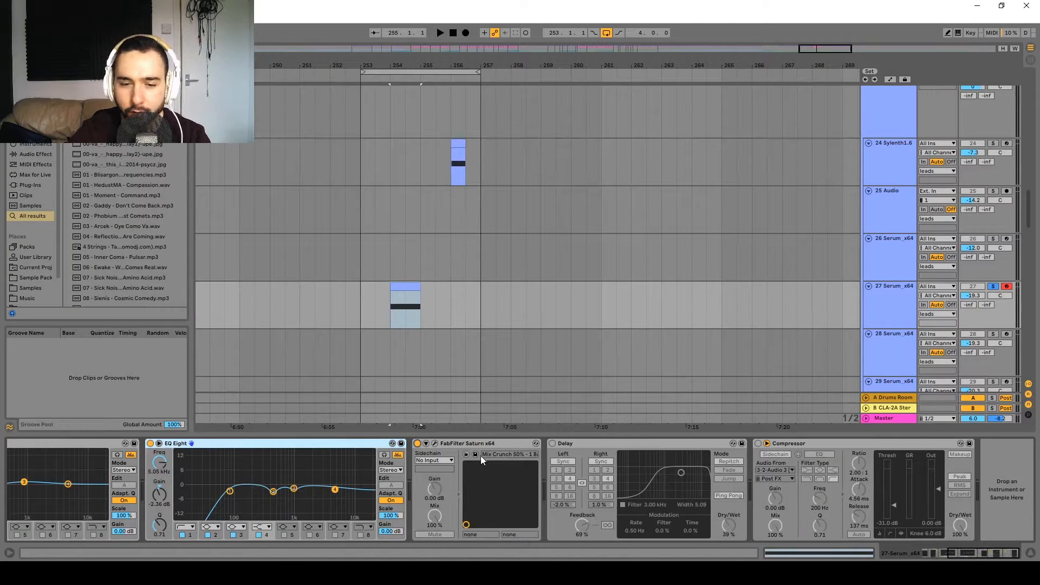
left_click(552, 443)
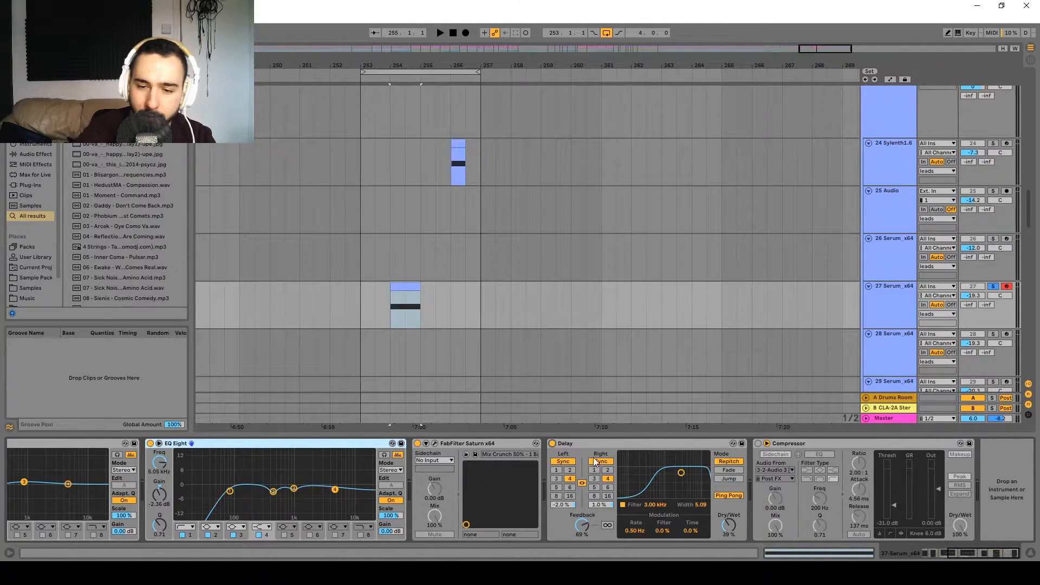
left_click(758, 444)
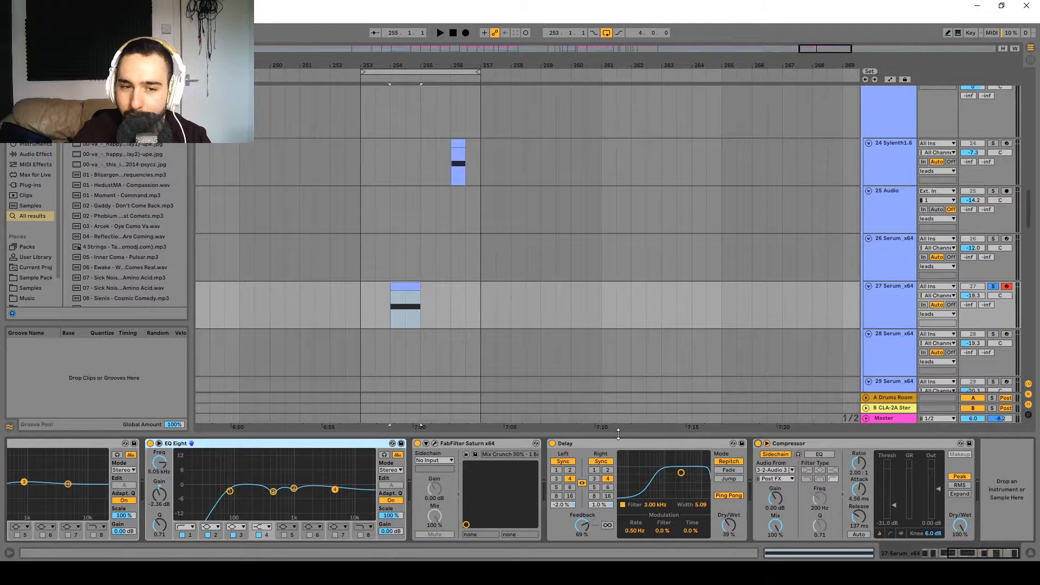
Step: Play track 27's clip on its own, and again with the KB group soloed alongside it
key("space")
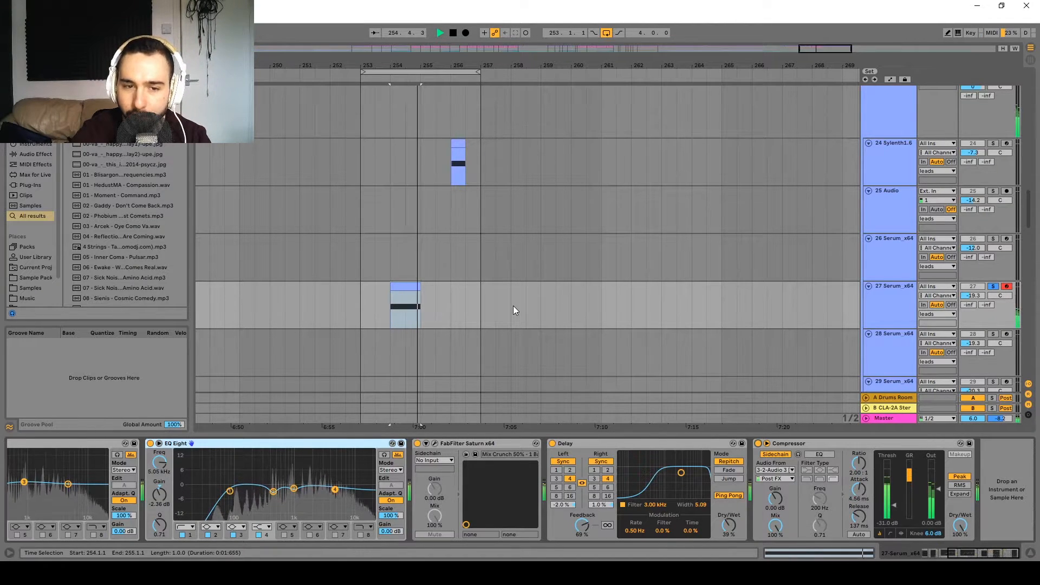
key("space")
left_click_drag(531, 190, 568, 202)
left_click_drag(432, 312, 437, 278)
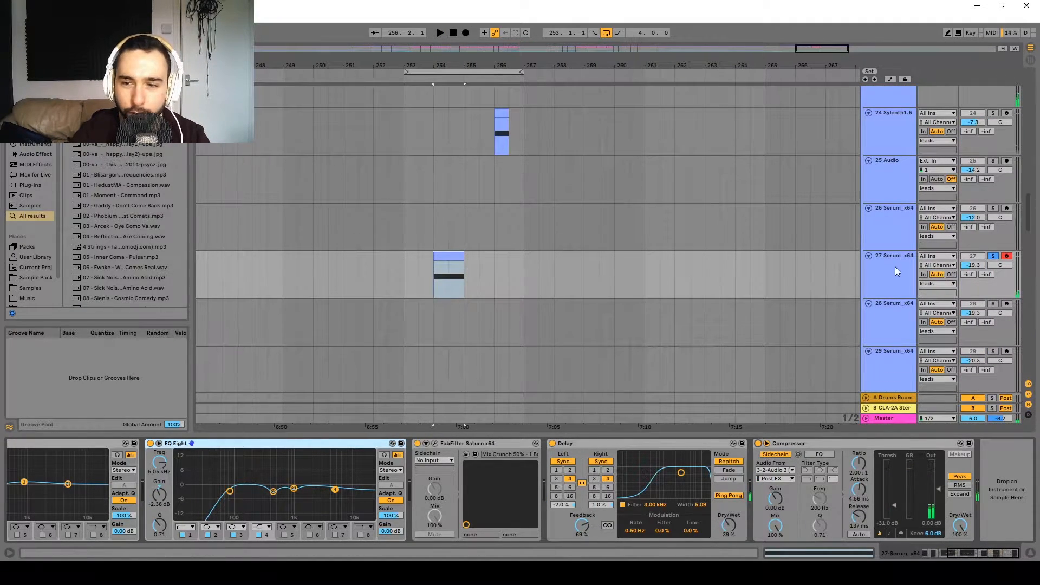
scroll(202, 489, "up", 5)
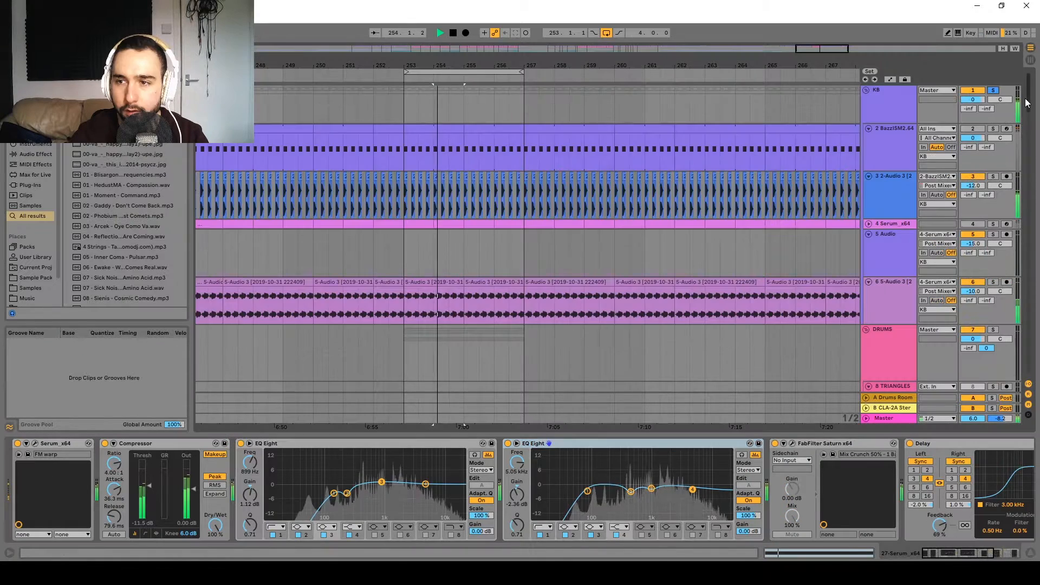
left_click_drag(1027, 101, 1028, 226)
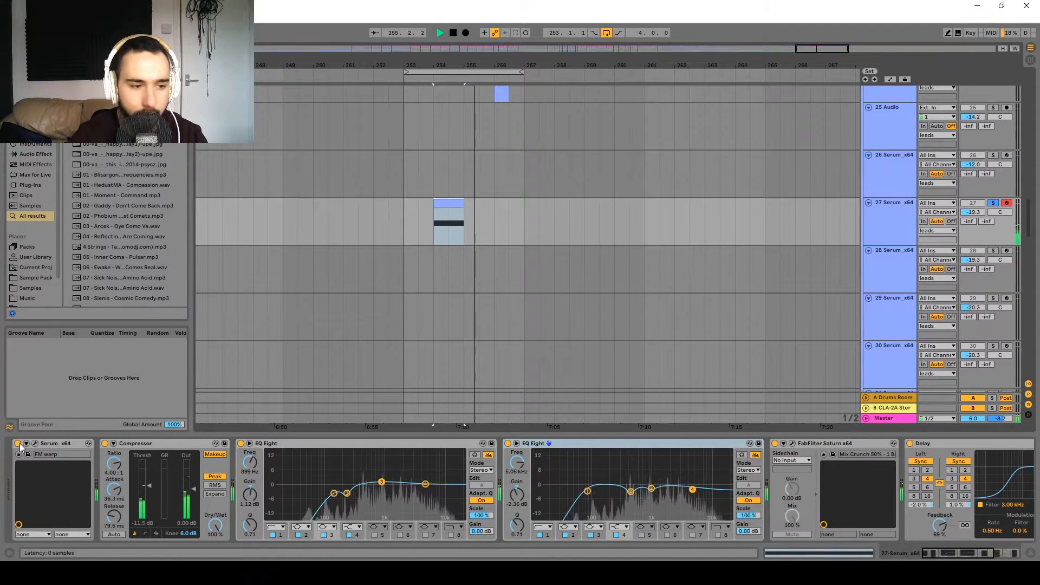
Step: Reopen Serum on track 27, change its filter type to High 18 and play the clip
left_click(36, 443)
key("space")
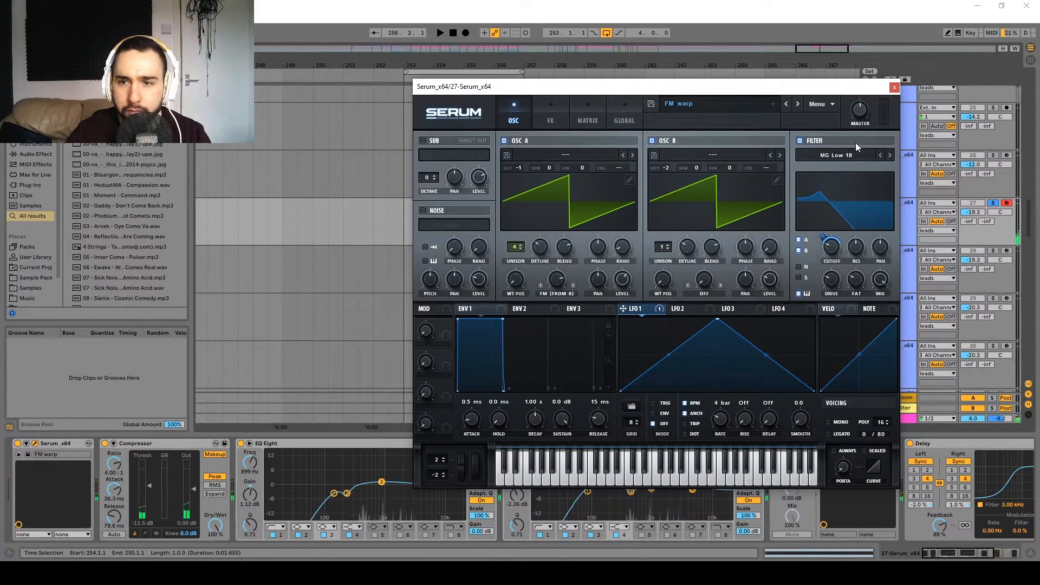
left_click_drag(812, 95, 465, 108)
left_click(490, 172)
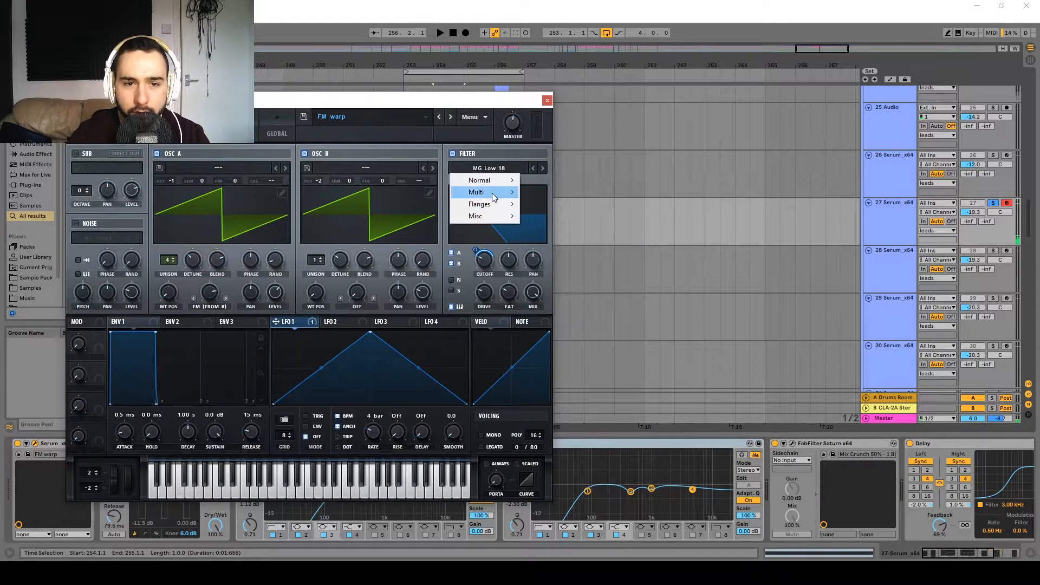
key("space")
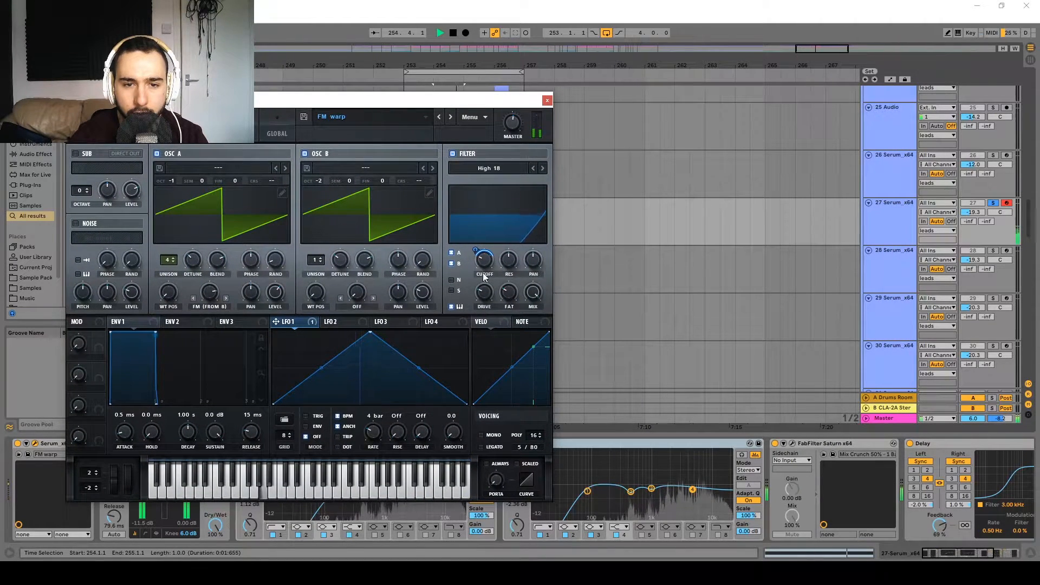
Step: Adjust the High 18 filter's cutoff while replaying the clip, and check the filter type list
left_click_drag(484, 276, 487, 251)
key("space")
key("space")
key("space")
key("space")
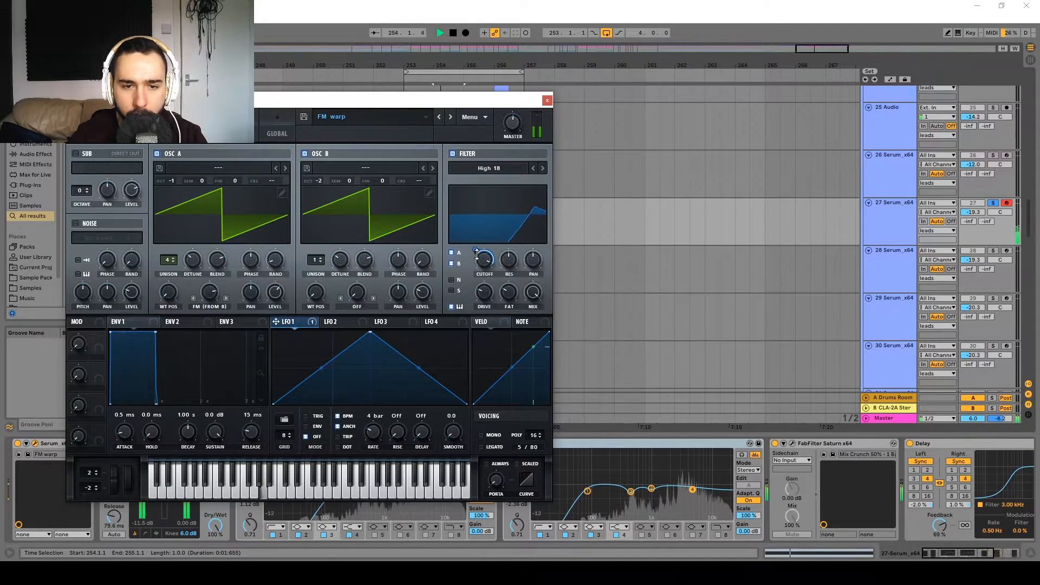
mouse_move(477, 253)
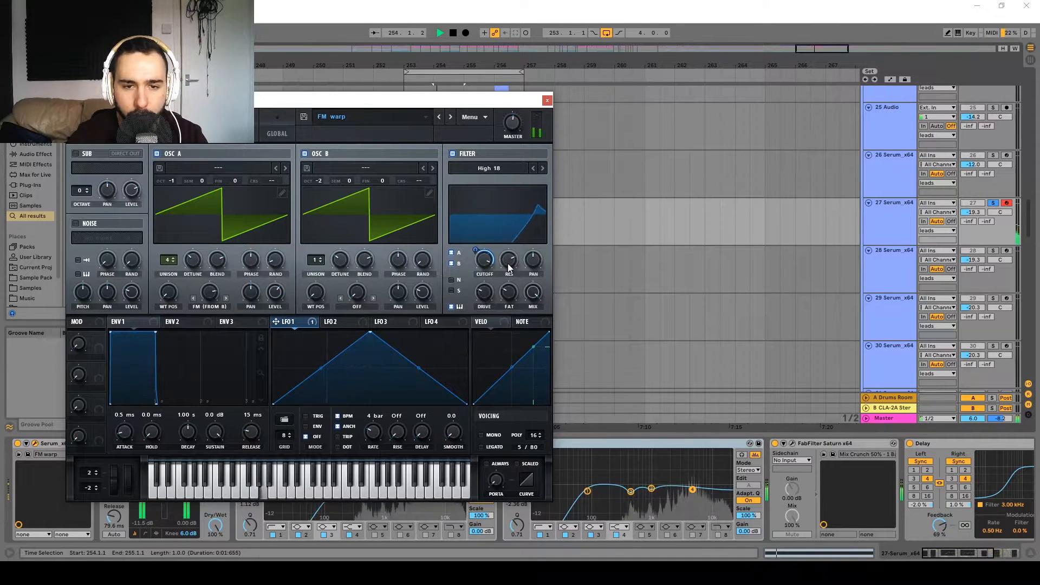
left_click(495, 168)
left_click(496, 161)
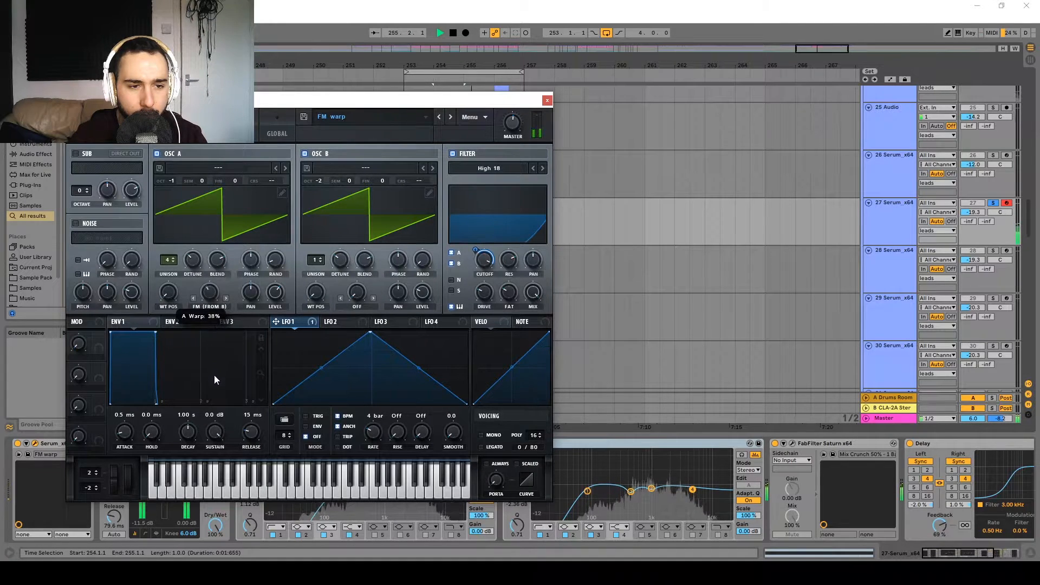
Step: Raise oscillator A's FM warp amount to 78% while the clip plays, and stop playback
scroll(222, 309, "up", 10)
left_click_drag(222, 309, 221, 323)
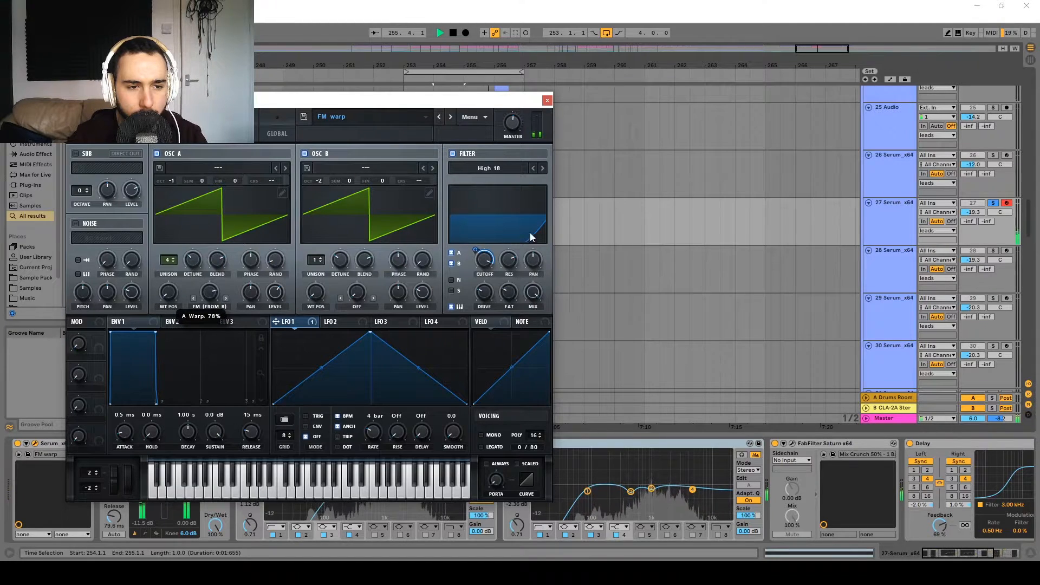
key("space")
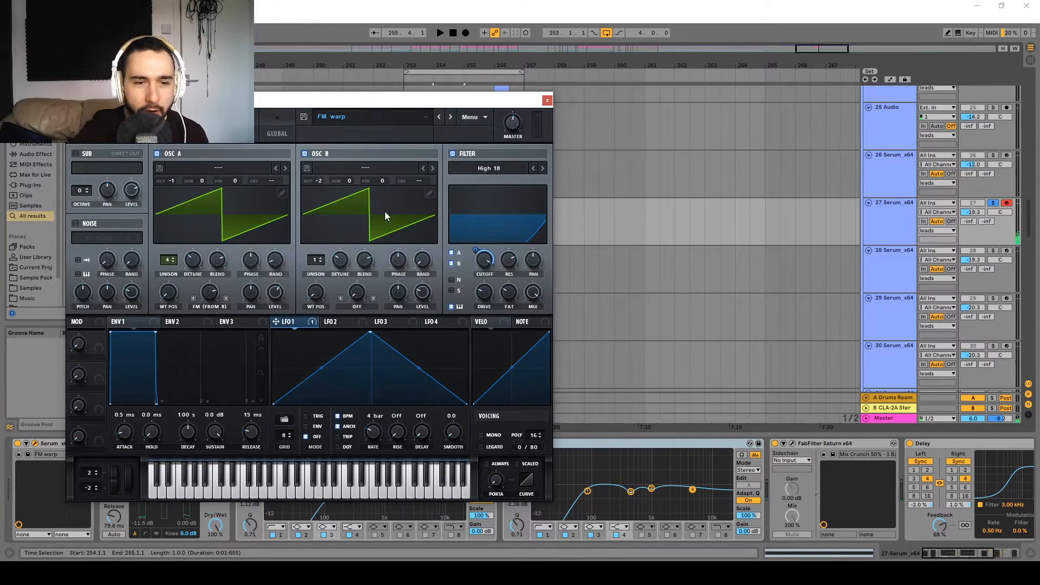
Step: Set the Formant-I effect filter's resonance to 57% while the clip plays, and stop playback
left_click(196, 137)
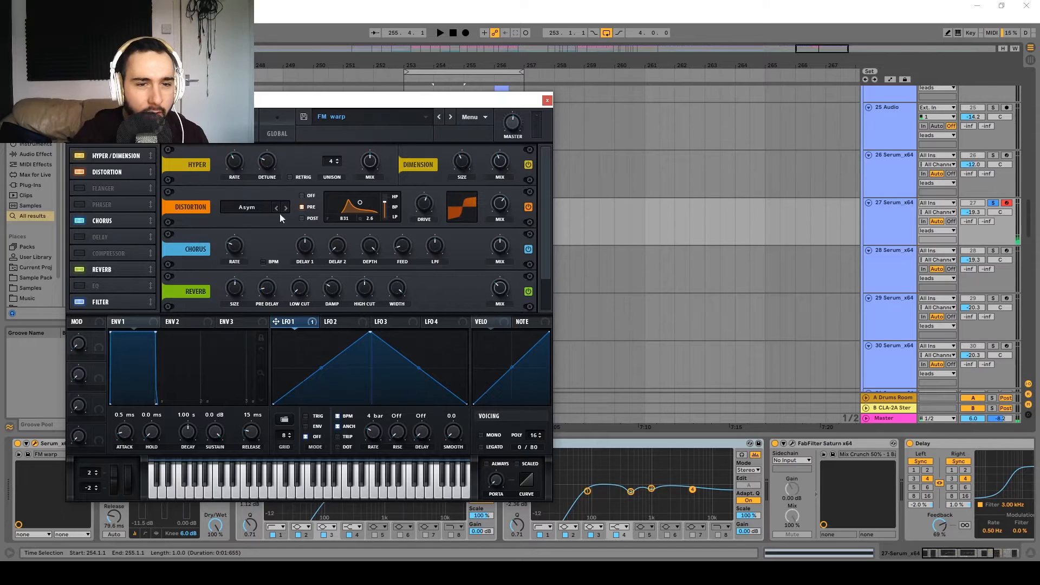
scroll(540, 250, "down", 2)
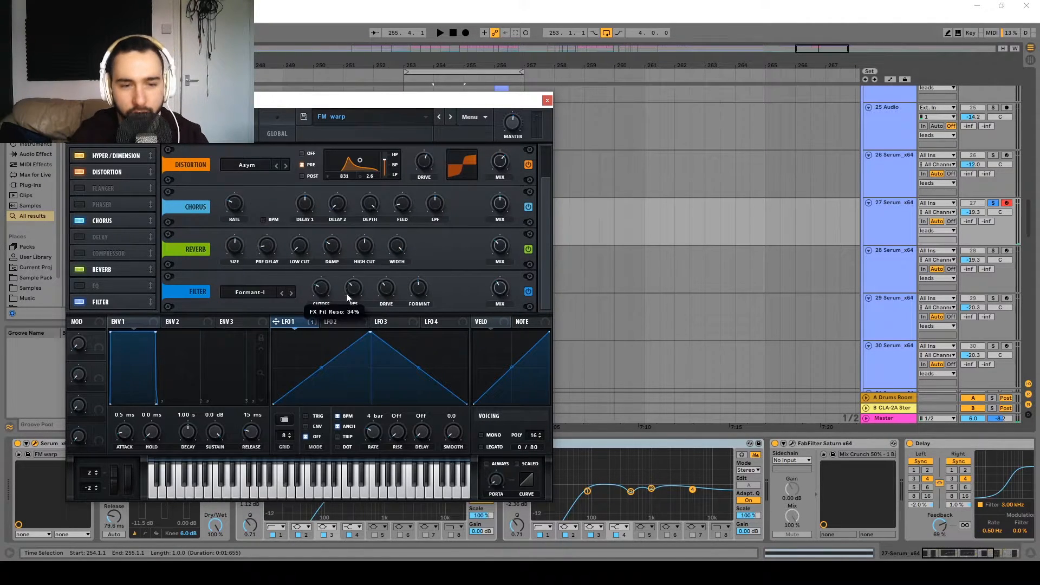
key("space")
left_click_drag(346, 293, 356, 272)
mouse_move(360, 309)
left_mouse_down()
mouse_move(367, 267)
mouse_move(357, 292)
left_mouse_up()
key("space")
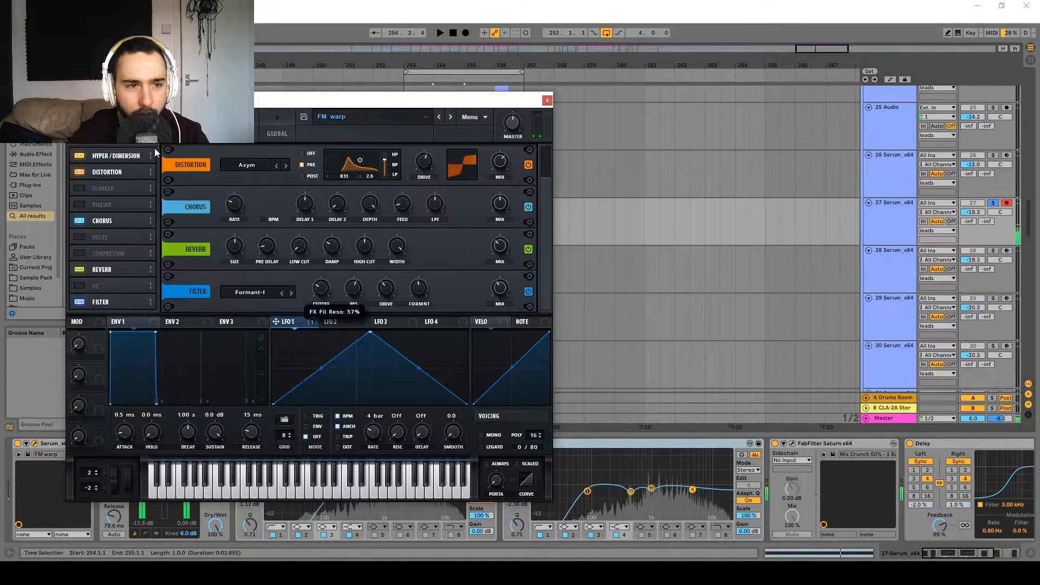
Step: Return to Serum's oscillator page, close the plug-in window, and select the Sylenth1 track 24 at bar 253
left_click(189, 133)
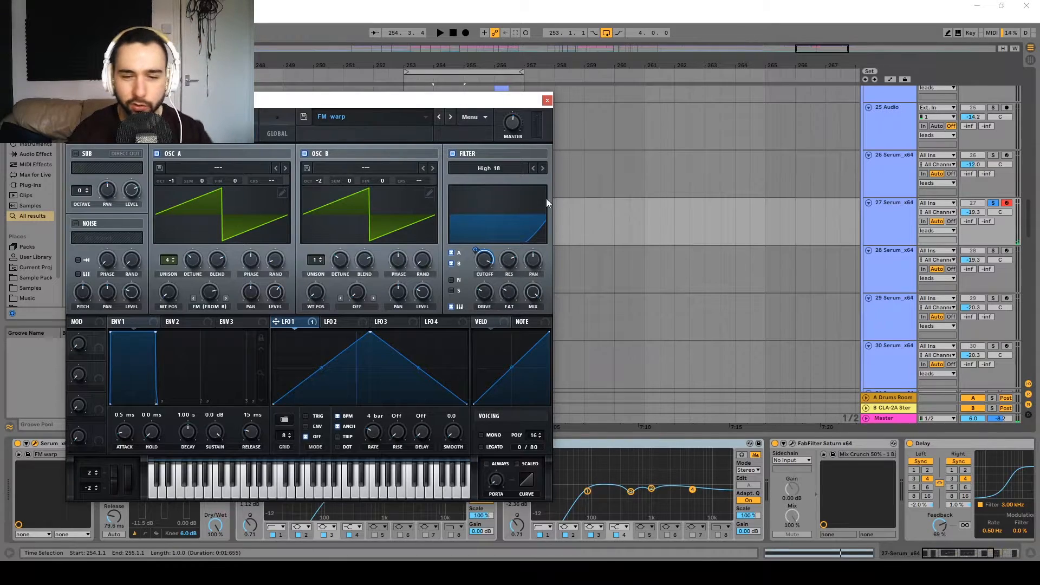
left_click(546, 102)
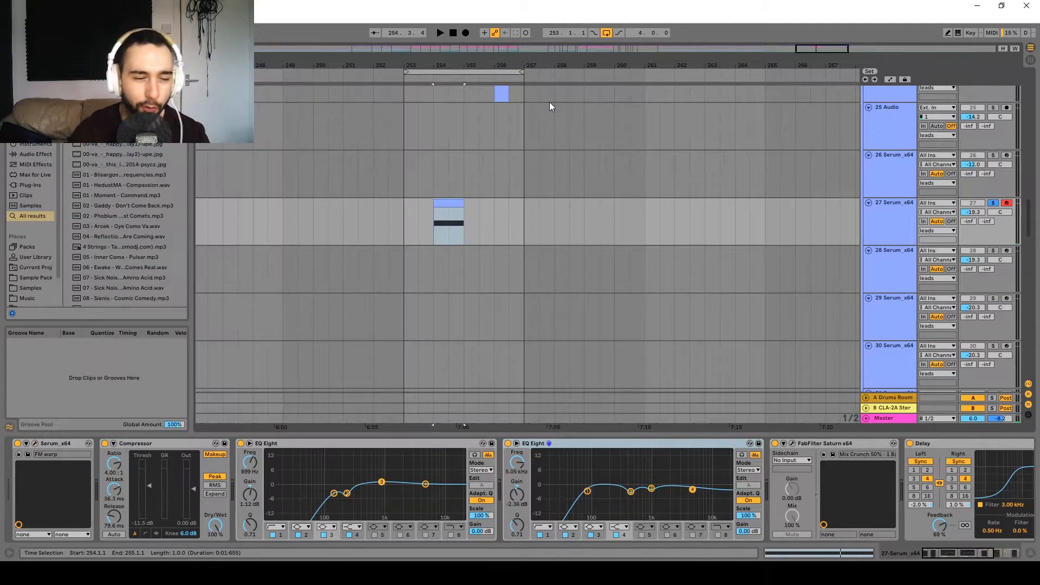
left_click(414, 221)
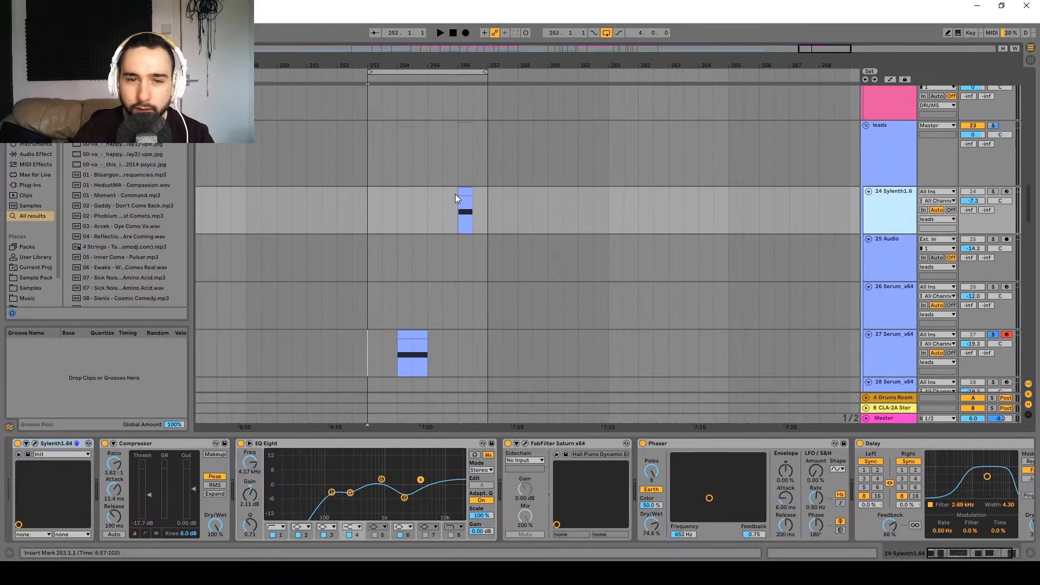
Step: Select the Sylenth1 clip at bar 256, audition it with the synth window open, and set filter A's cutoff to 18.76 Hz
left_click(460, 196)
key("space")
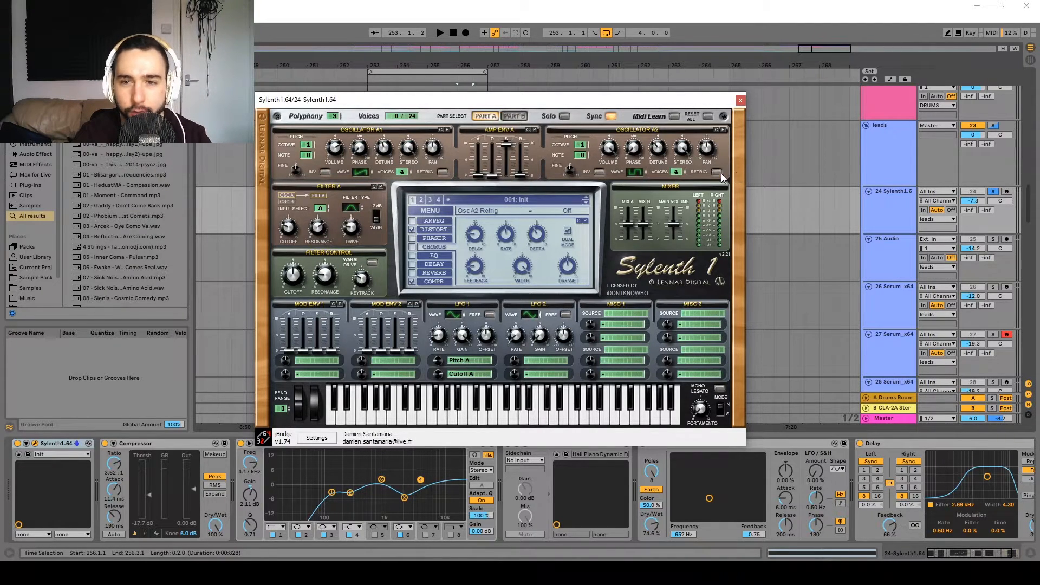
key("space")
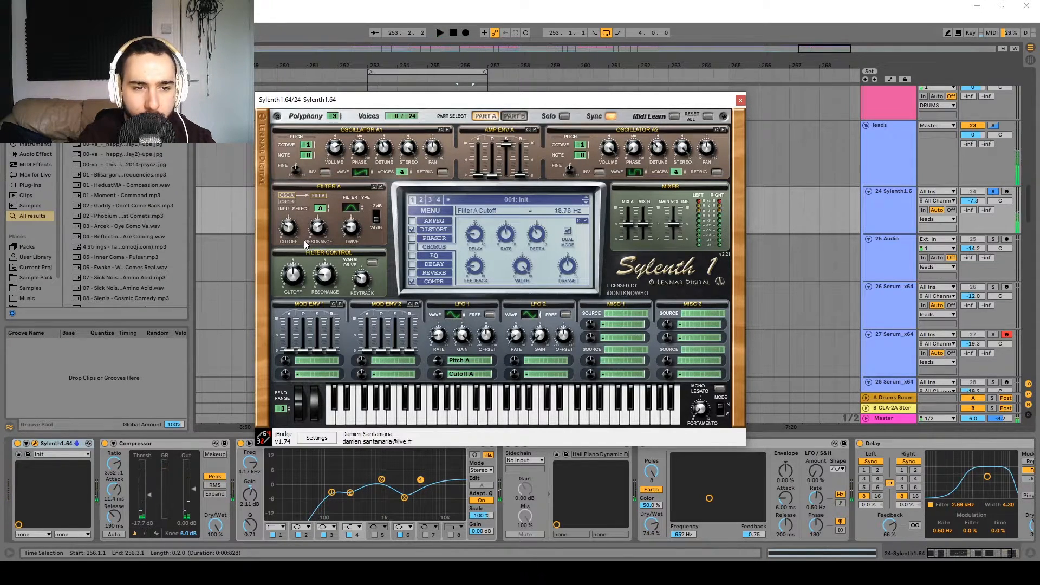
left_click_drag(288, 228, 287, 226)
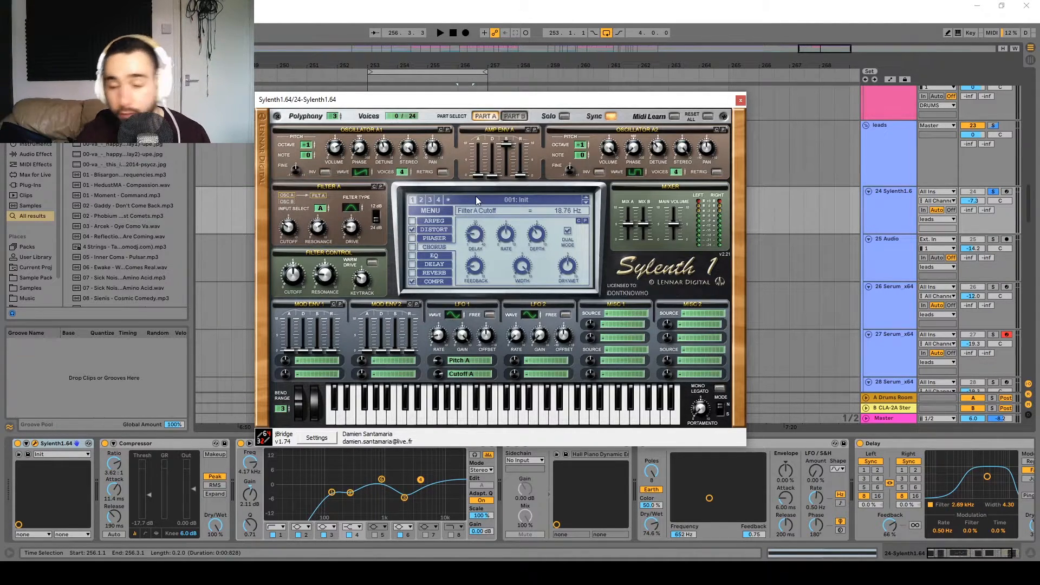
Step: Raise filter A's cutoff and set LFO 1's Cutoff A amount to -10.00 while the clip plays
left_click(440, 377)
left_click_drag(291, 233, 290, 216)
key("space")
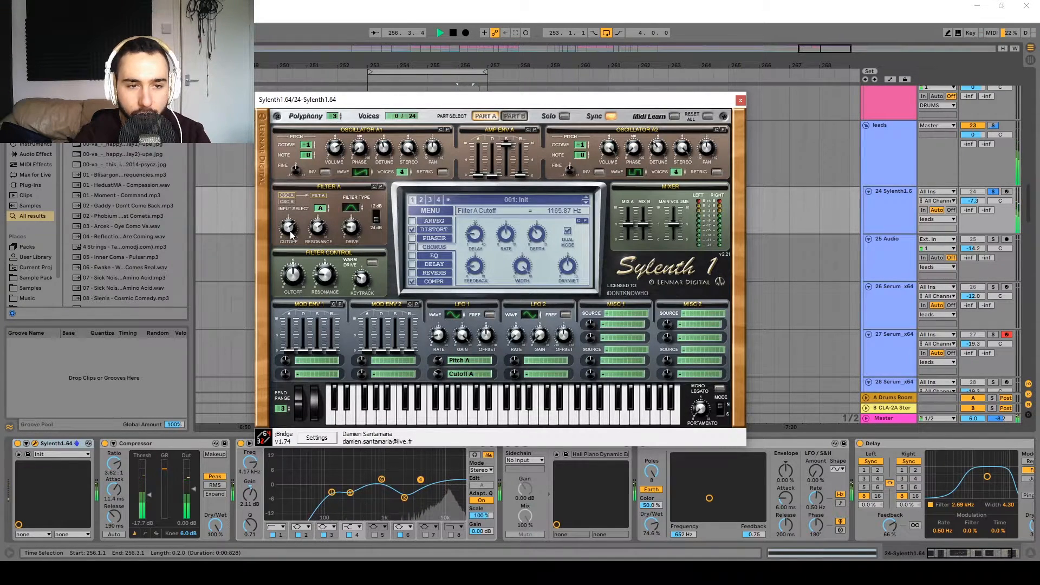
left_click_drag(438, 361, 444, 396)
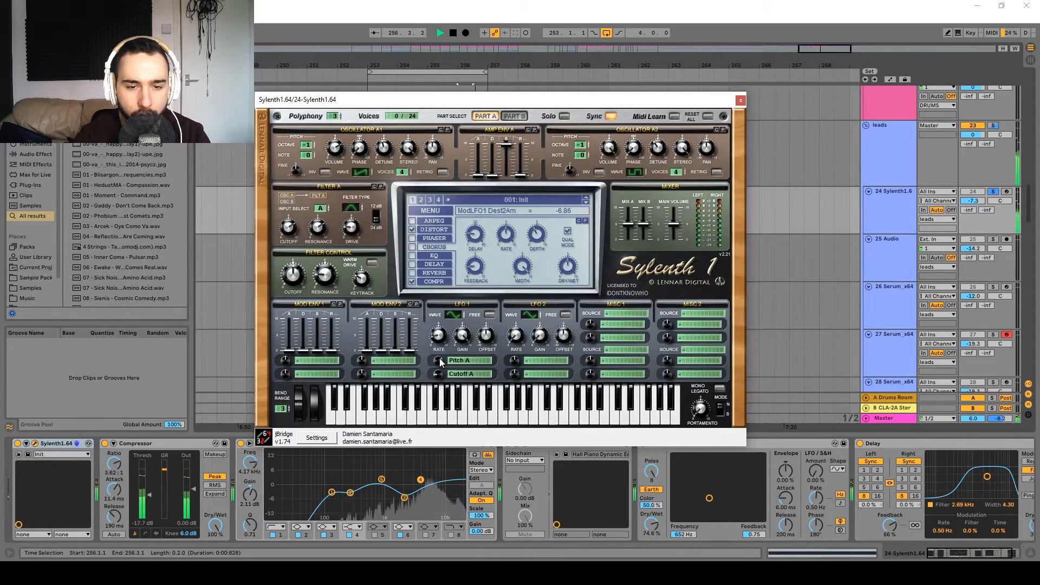
key("space")
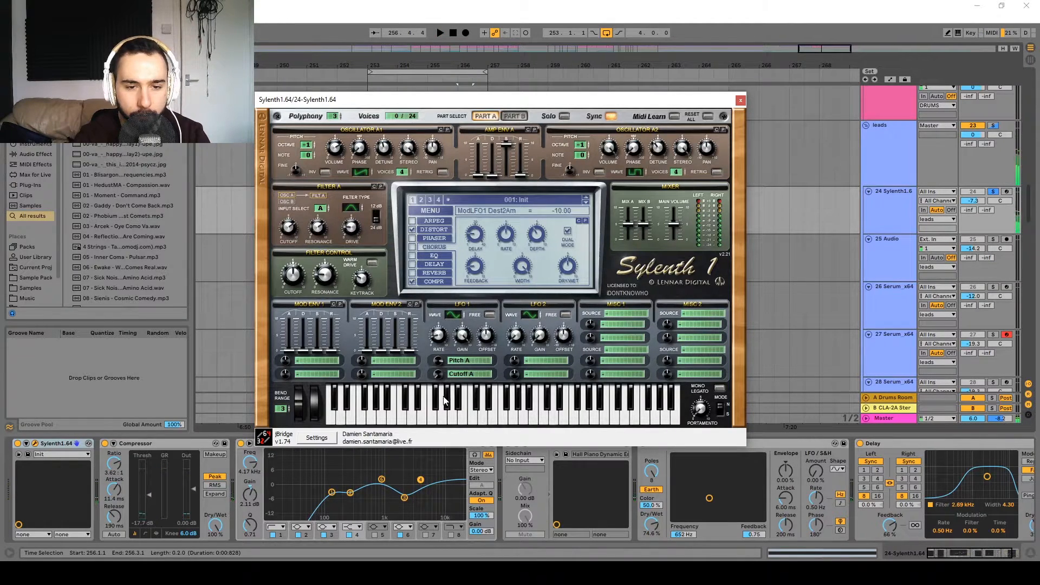
Step: Audition different LFO 1 Pitch A modulation amounts while replaying the clip, ending at -6.76
key("space")
left_click_drag(442, 360, 444, 404)
key("space")
key("space")
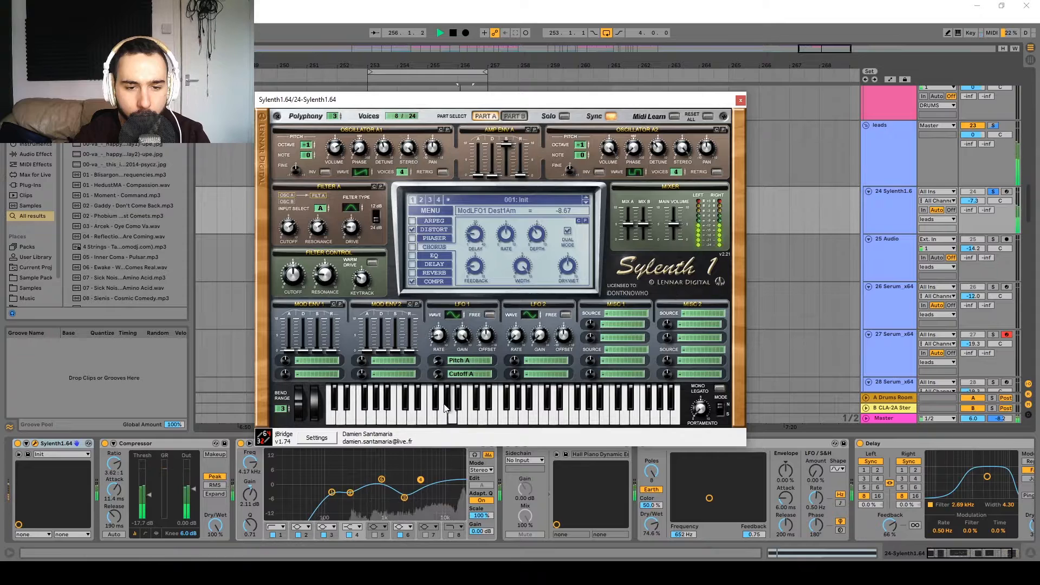
key("space")
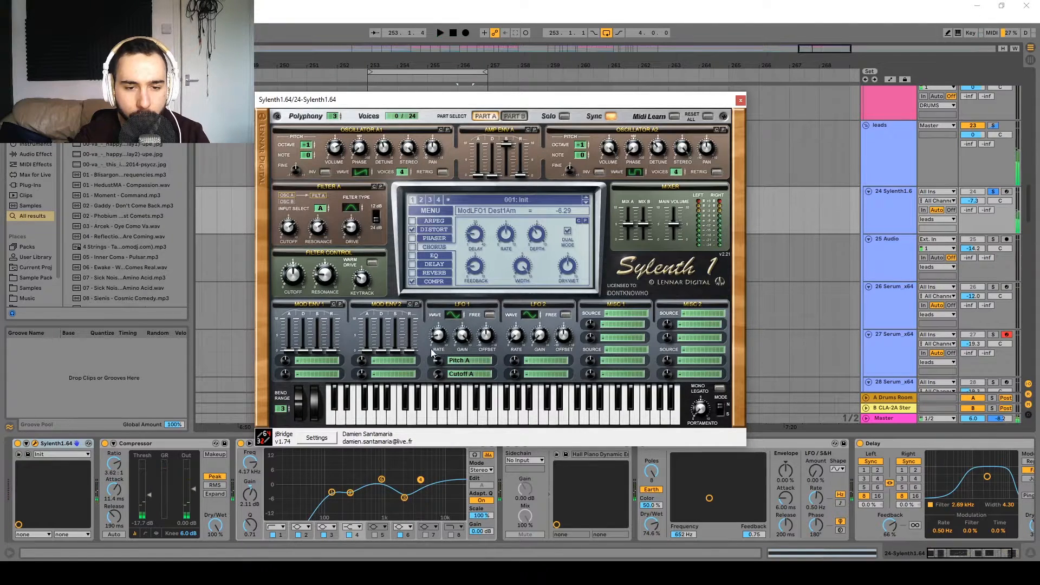
key("space")
left_click_drag(437, 353, 442, 307)
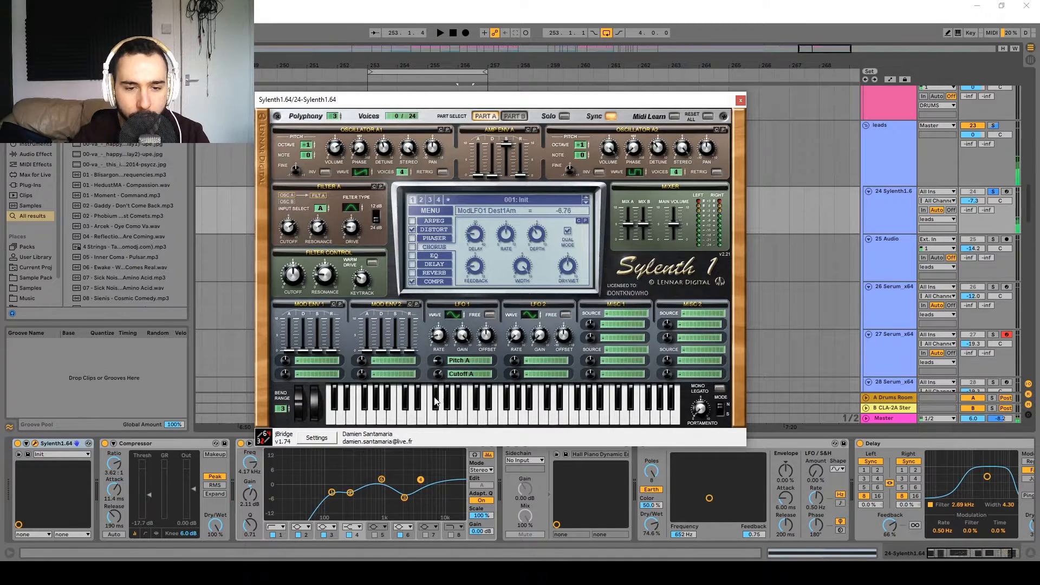
Step: Set LFO 1's Cutoff A amount to 5.24 and sweep filter A's cutoff up to about 2521 Hz during playback
key("space")
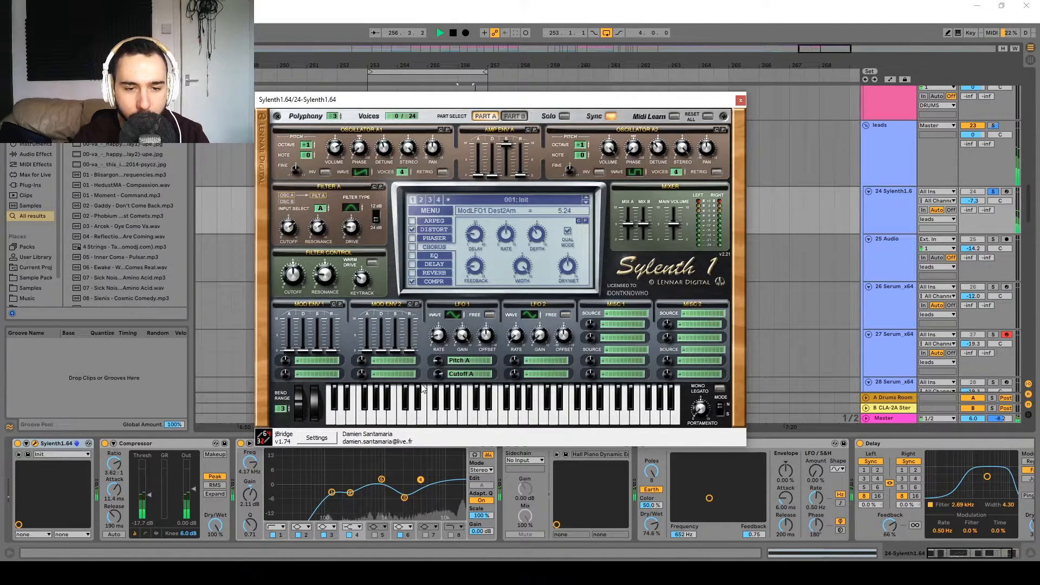
left_click_drag(299, 323, 295, 194)
key("space")
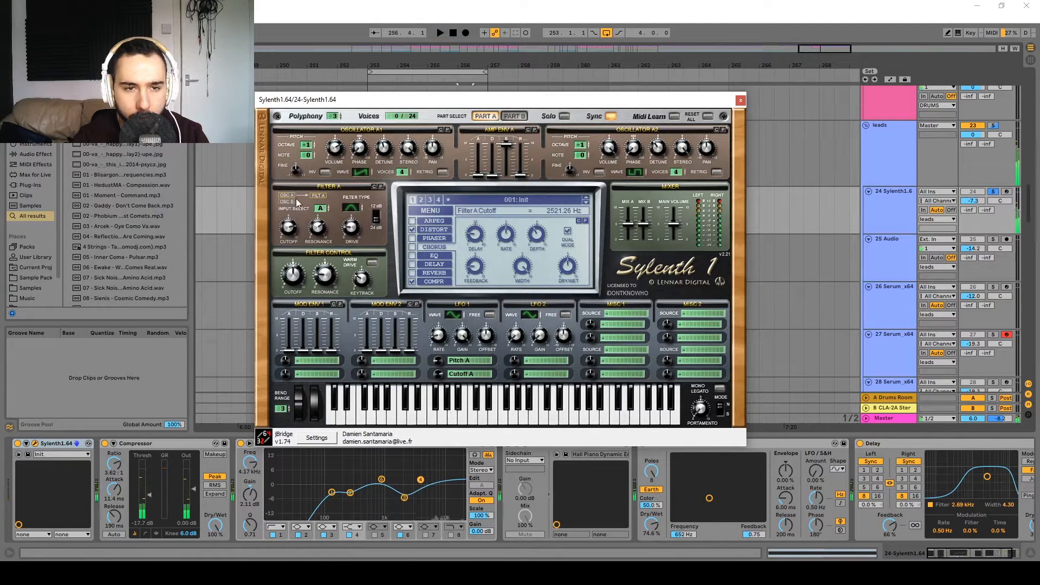
Step: Reopen the Sylenth1 window, check its compressor and distortion pages, and toggle the distortion for an audition
left_click(740, 100)
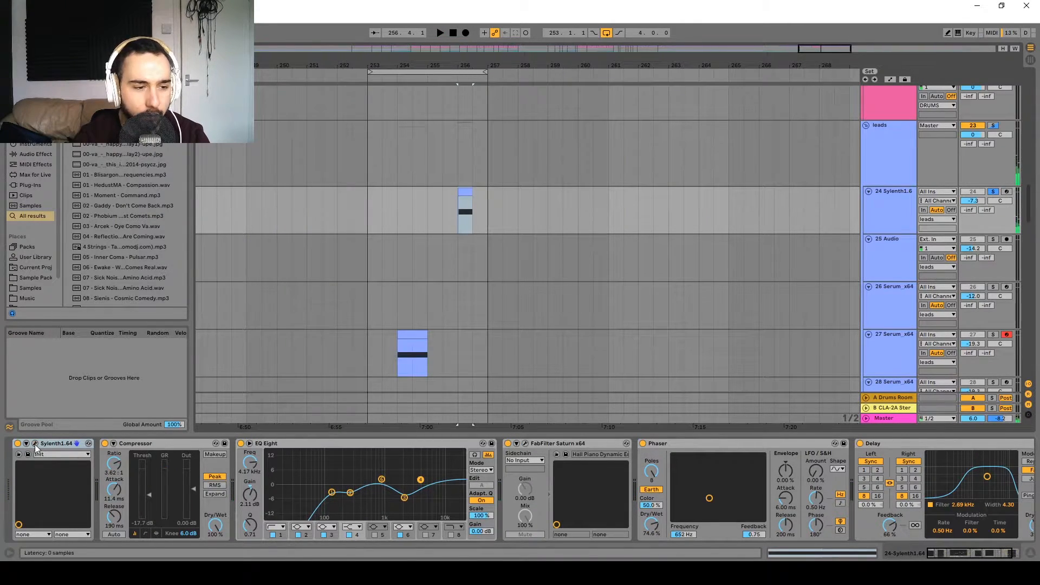
left_click(27, 454)
left_click(434, 282)
left_click(433, 230)
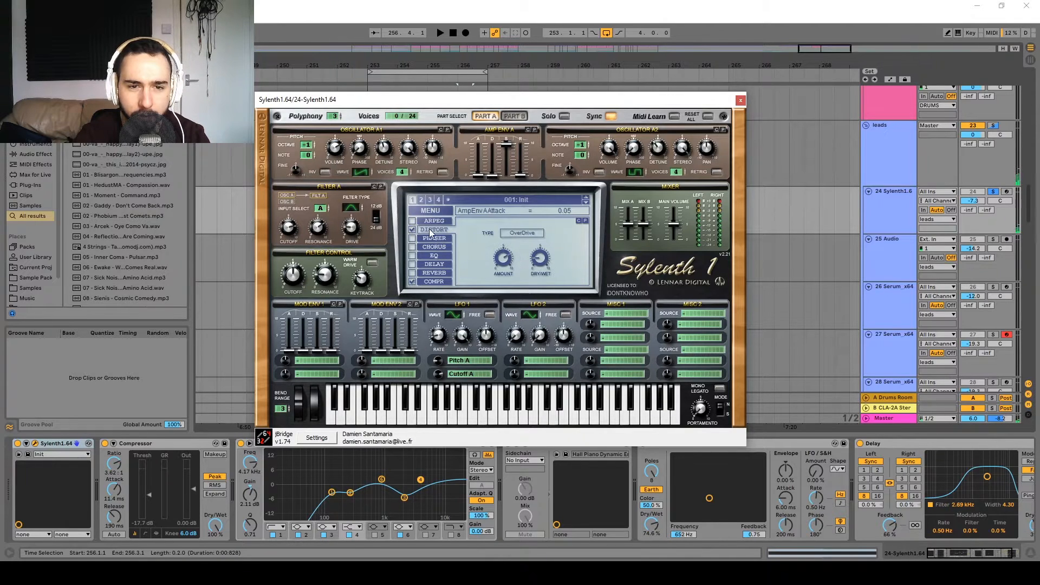
left_click(413, 230)
key("space")
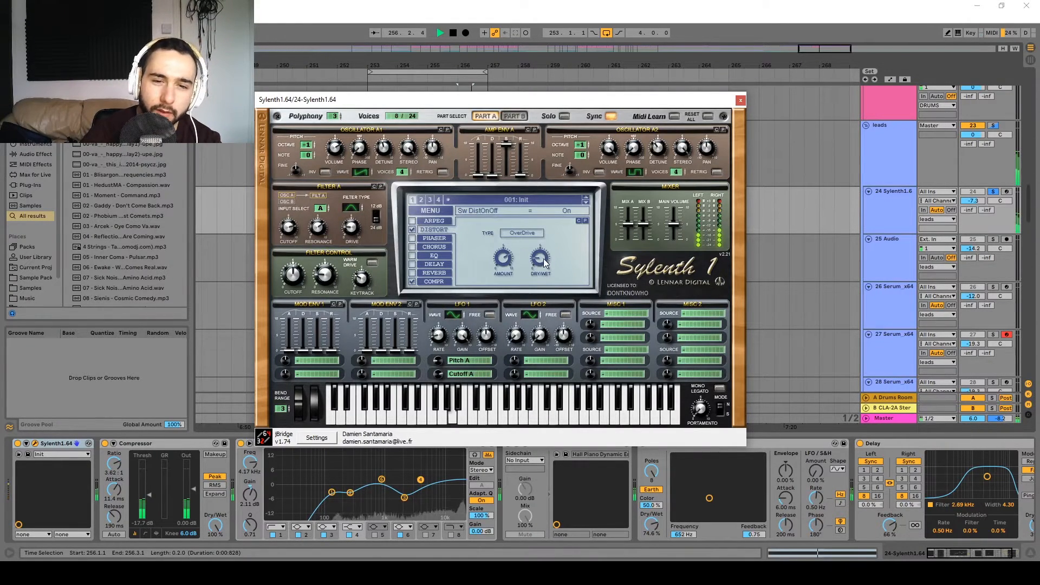
Step: Lower filter A's cutoff to about 25 Hz and audition the distortion's dry/wet mix, ending at 21.90%
left_click_drag(288, 242, 288, 245)
key("space")
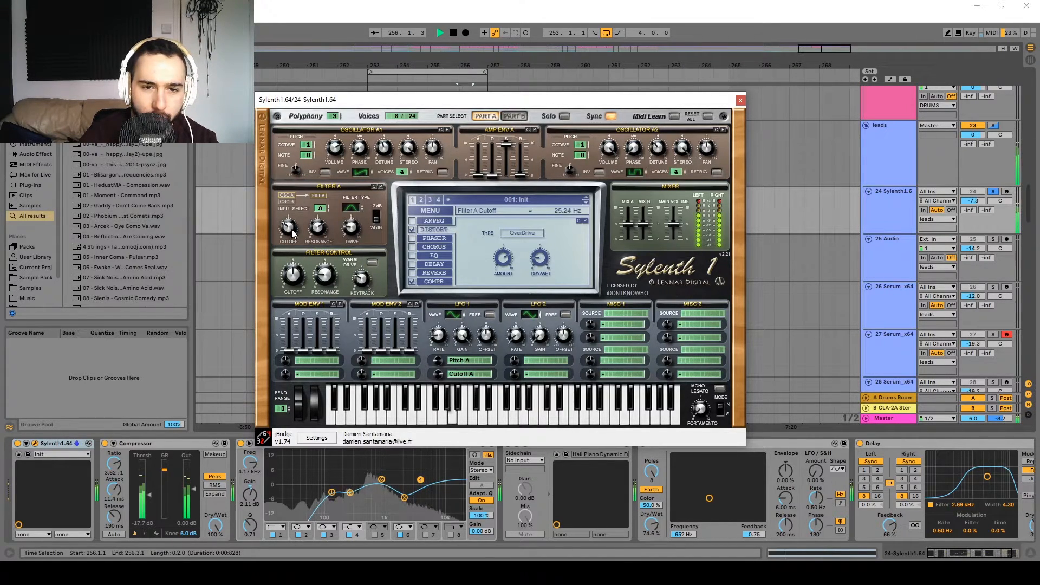
left_click_drag(542, 264, 542, 270)
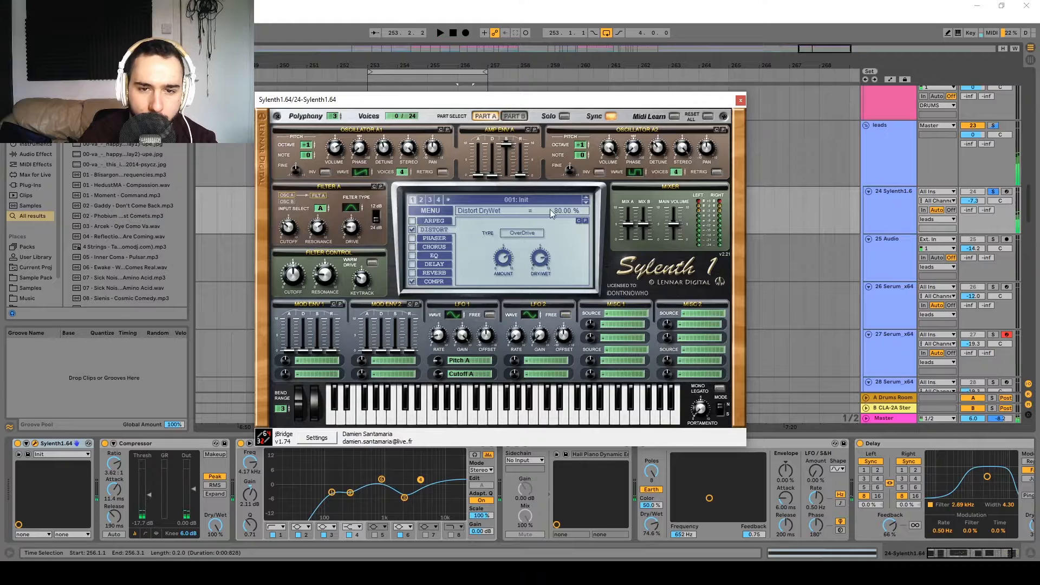
left_click_drag(543, 320, 551, 338)
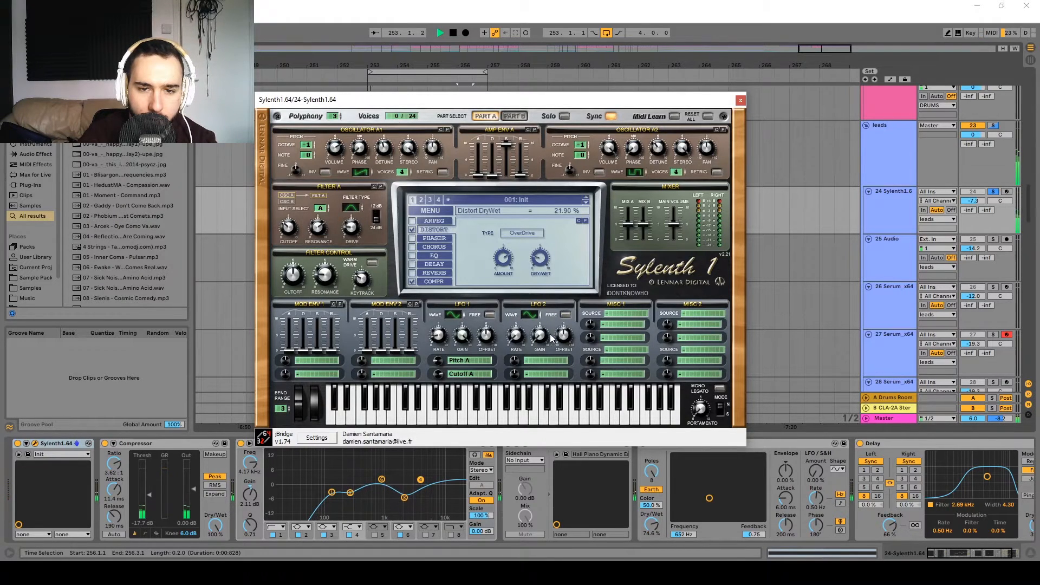
Step: Audition other Sylenth1 distortion types, including Clip and Decimate
left_click(521, 233)
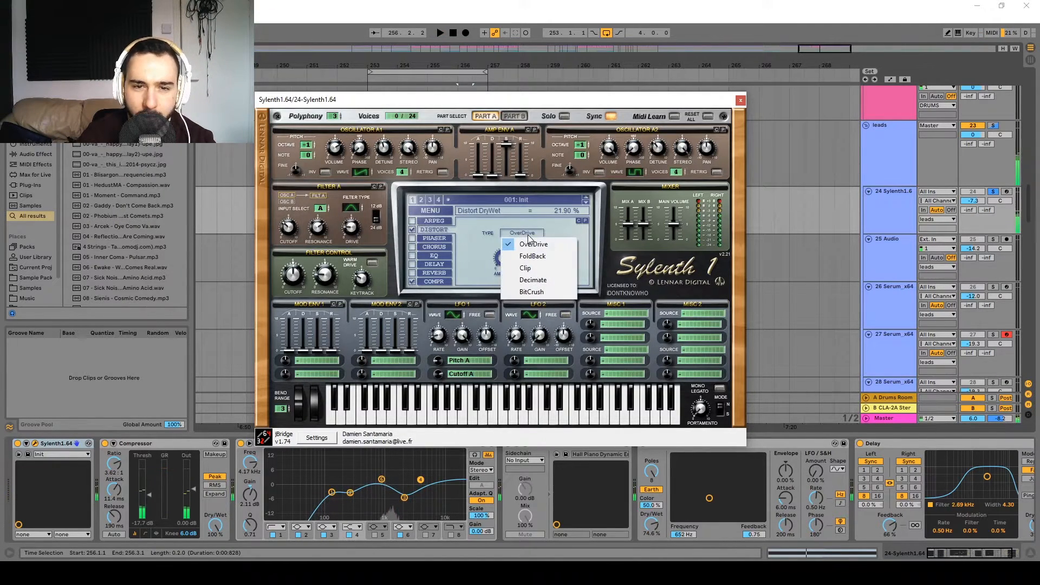
left_click(528, 243)
left_click(526, 234)
left_click(526, 267)
left_click(525, 234)
left_click(531, 278)
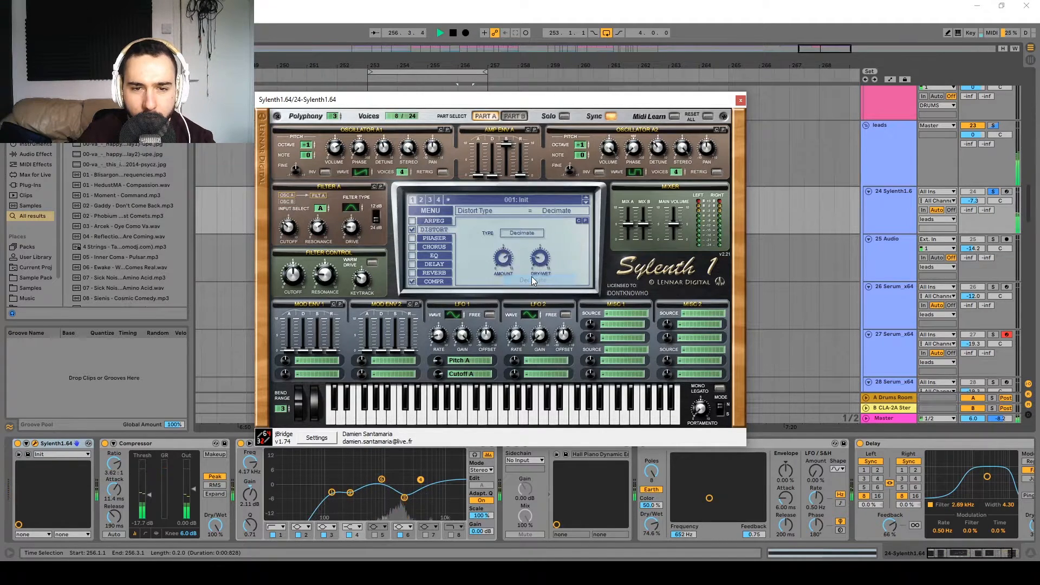
Step: Adjust the distortion's dry/wet to 22.86% while auditioning Decimate, and return the distortion type to OverDrive
key("space")
left_click_drag(538, 265, 541, 297)
key("space")
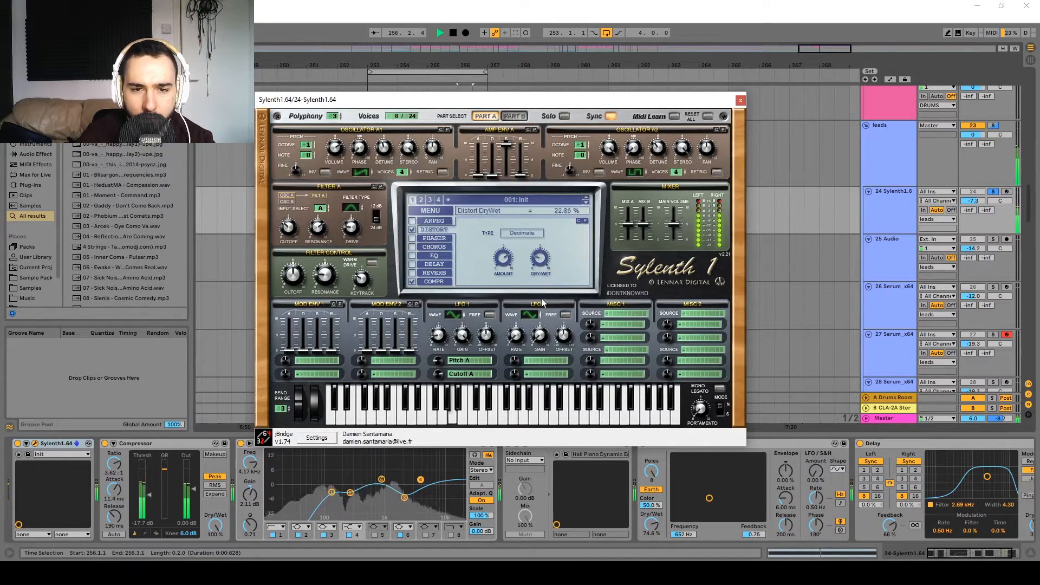
key("space")
left_click(528, 236)
left_click(525, 242)
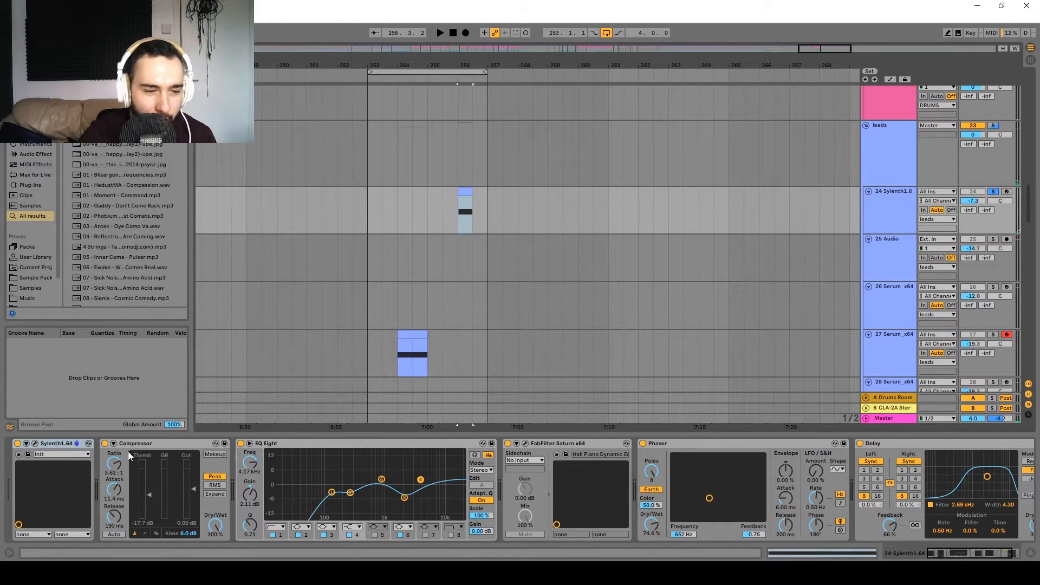
Step: Review the Sylenth1 track's effect chain: Compressor, EQ Eight, FabFilter Saturn and Phaser
left_click(266, 445)
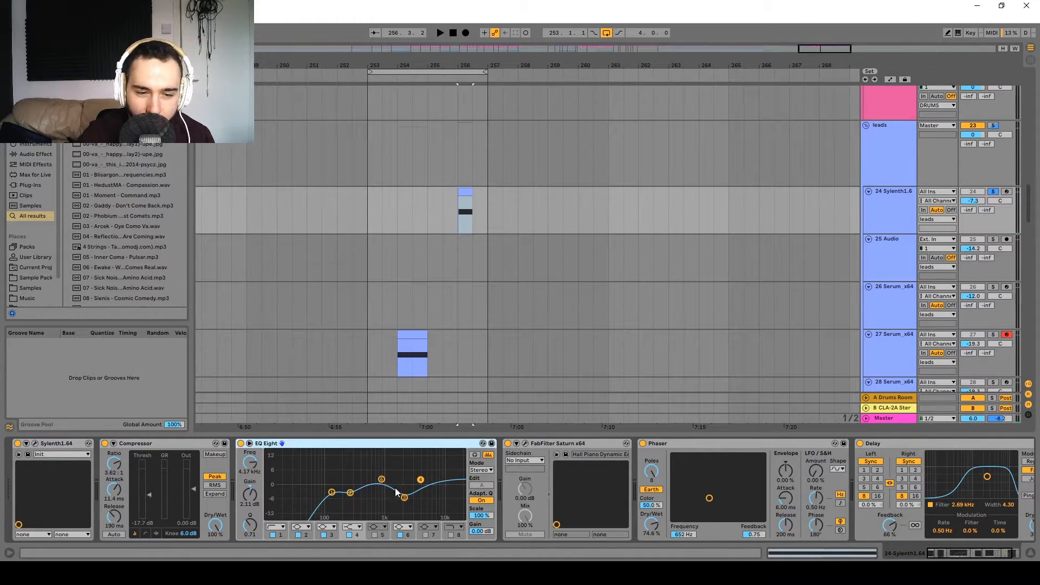
left_click(546, 446)
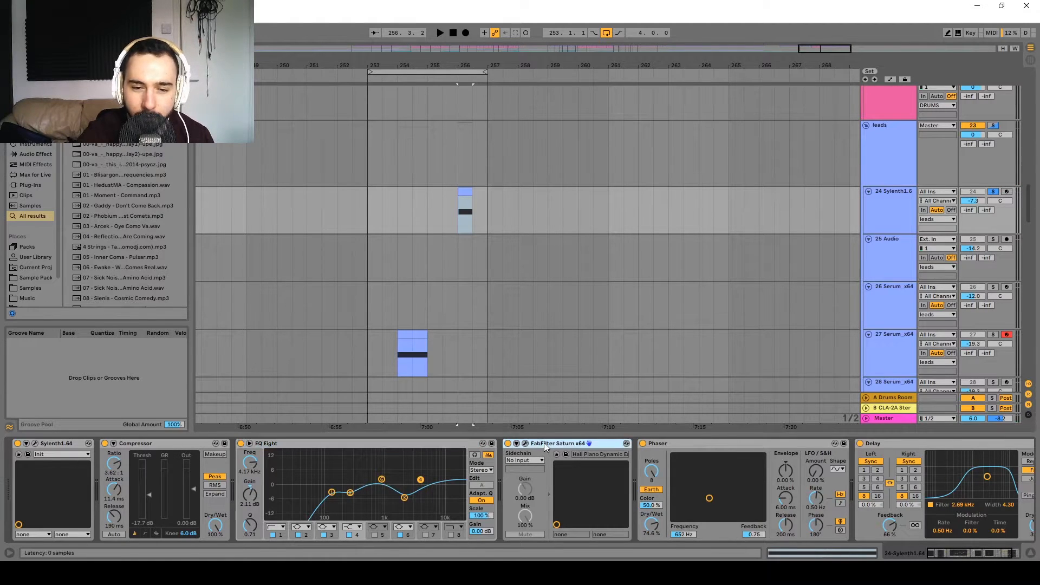
left_click(702, 443)
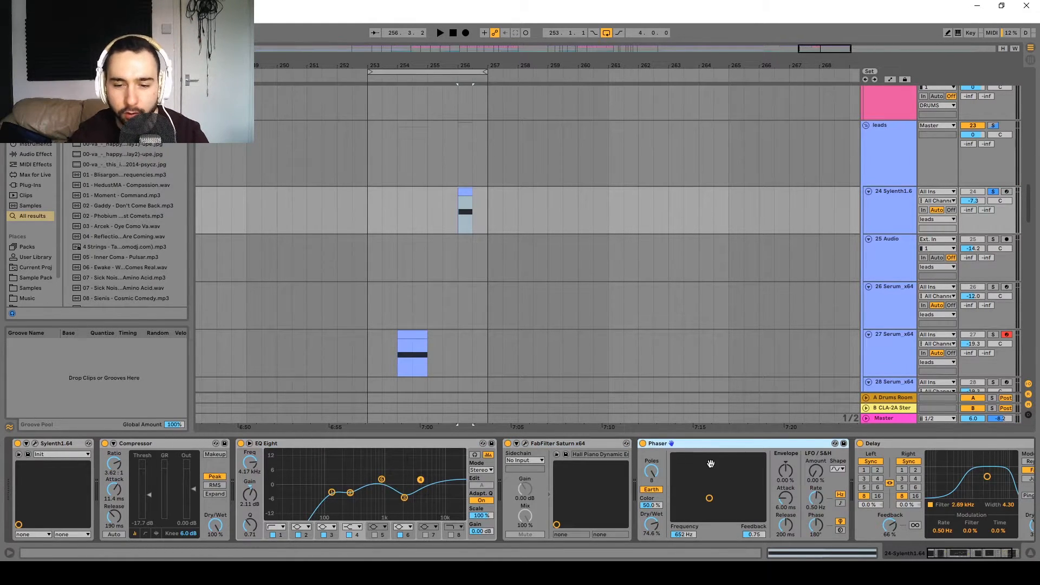
scroll(607, 458, "down", 2)
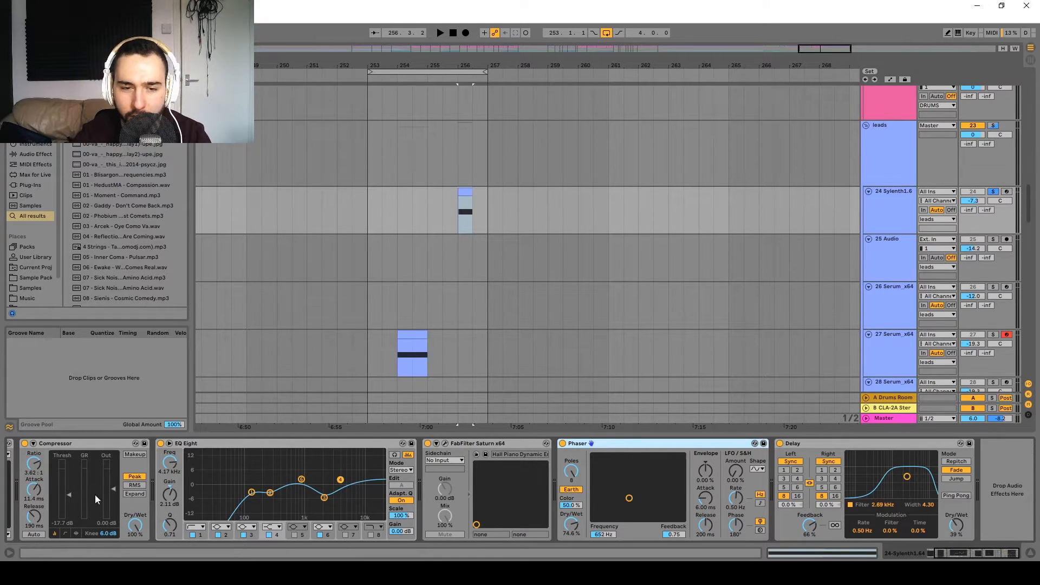
scroll(109, 485, "up", 2)
scroll(791, 469, "down", 2)
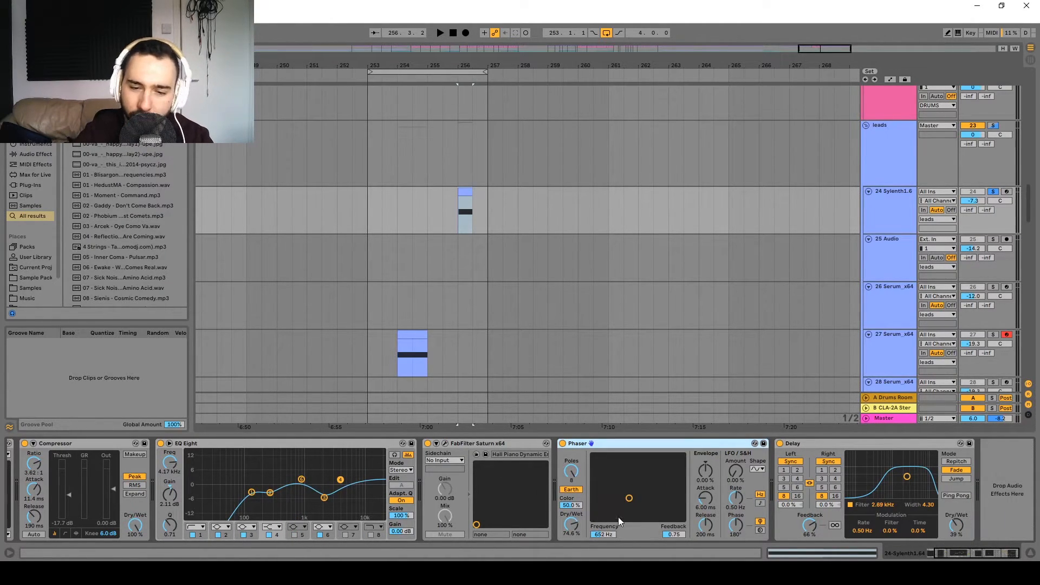
Step: Set the Delay's linked synced times to 3, turn on Ping Pong mode, and audition the clip
left_click(839, 443)
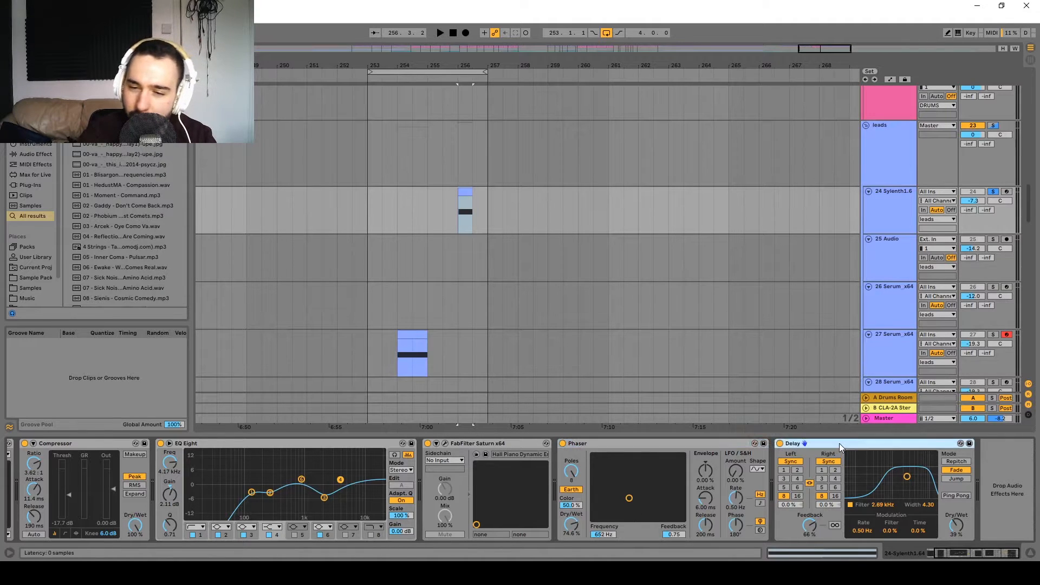
left_click(822, 478)
left_click(964, 495)
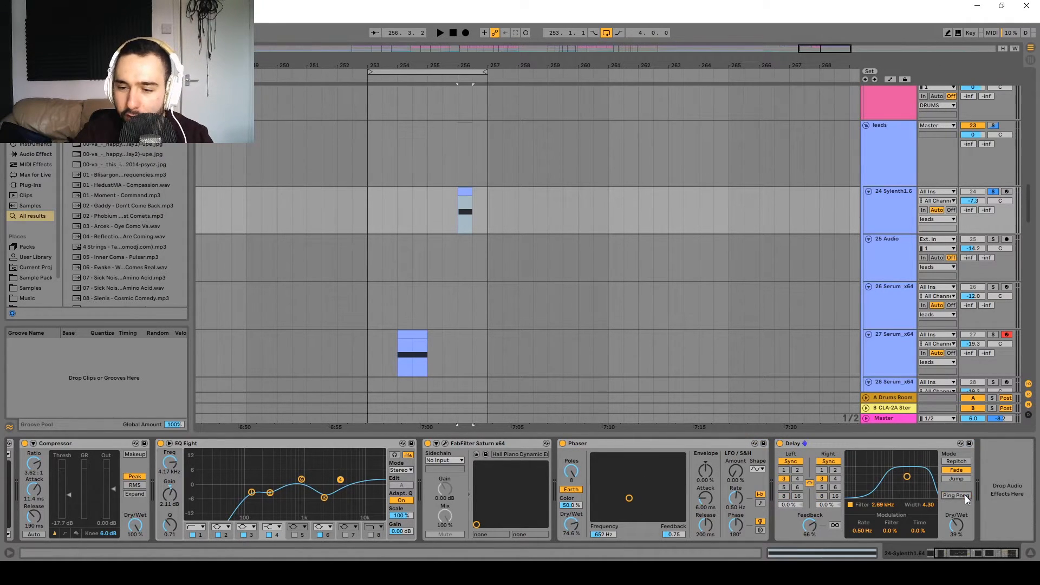
key("space")
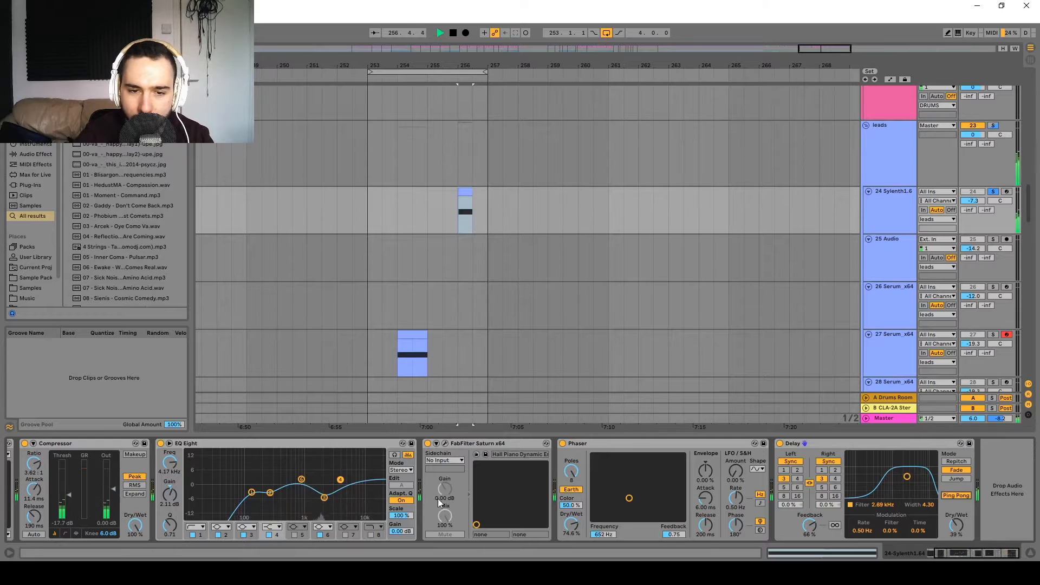
scroll(441, 500, "up", 2)
key("space")
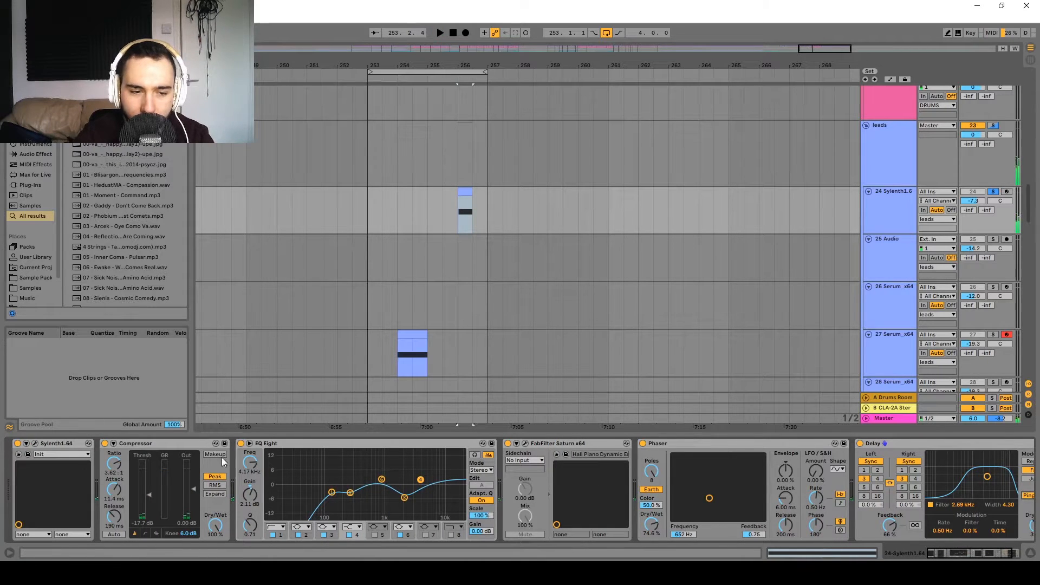
Step: Reopen Sylenth1, adjust filter A's cutoff while the clip plays, stop playback, and close the plug-in window
left_click(35, 444)
key("space")
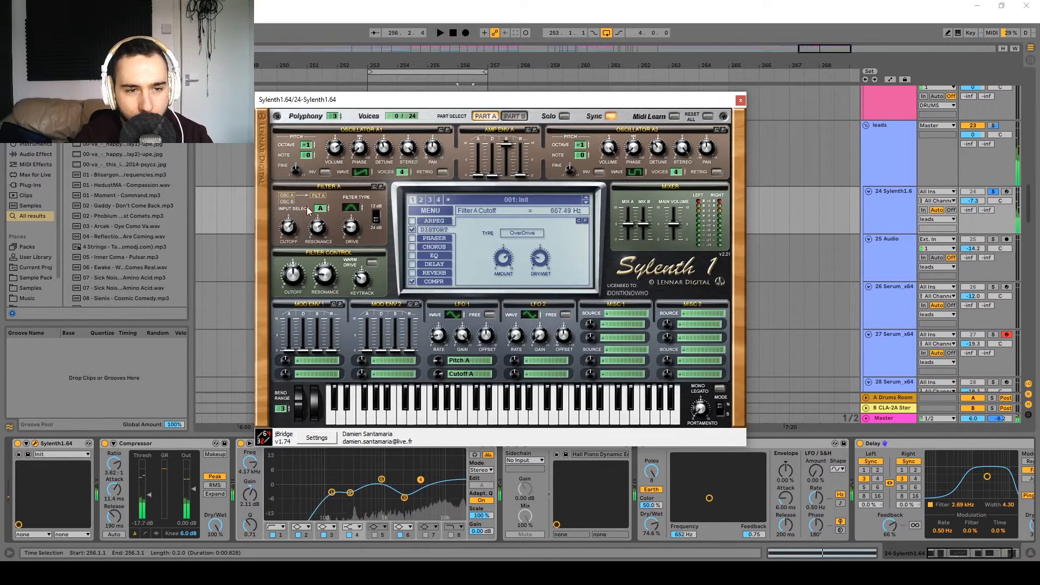
key("space")
left_click(740, 100)
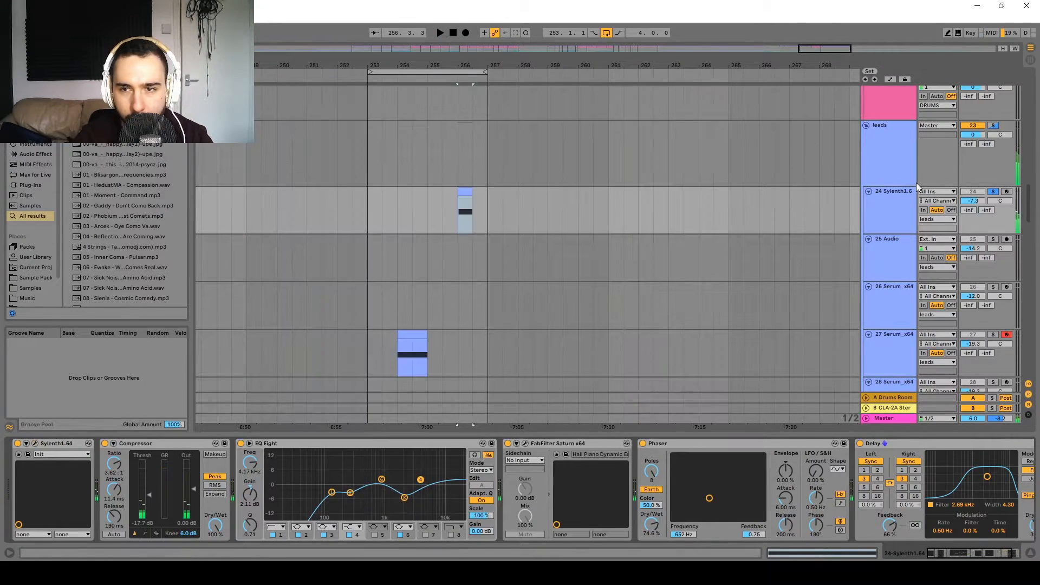
Step: Solo the KB group together with the leads, play the loop, and select the Sylenth1 track 24
scroll(768, 260, "up", 15)
scroll(787, 141, "up", 3)
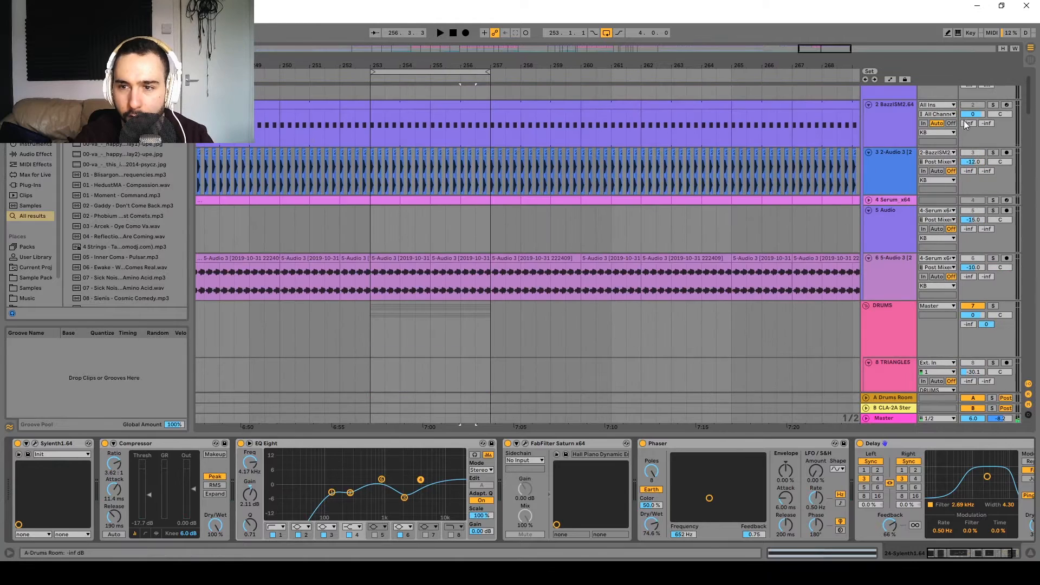
scroll(965, 113, "up", 1)
key("space")
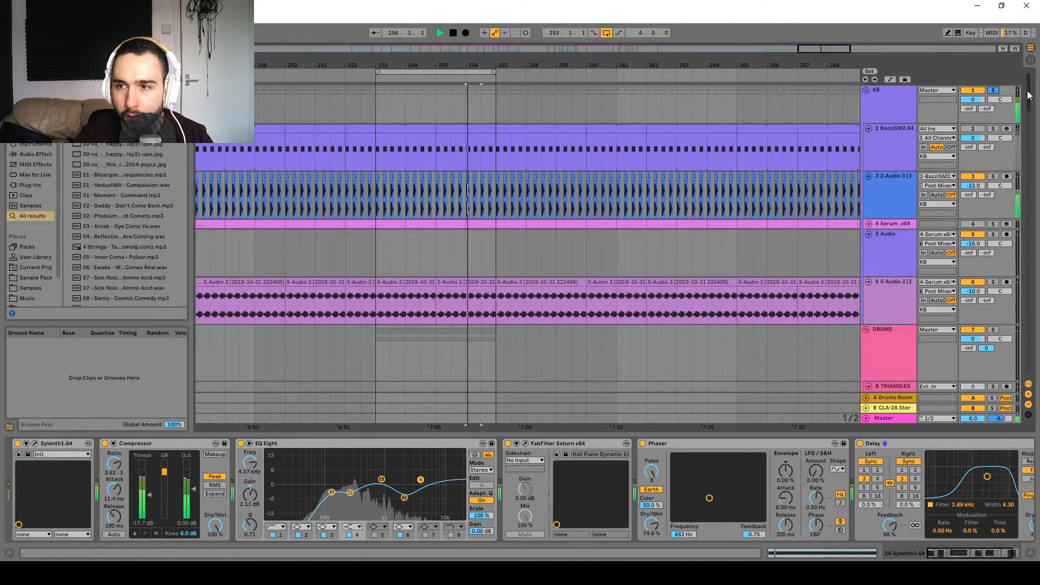
scroll(869, 230, "down", 15)
left_click(869, 230)
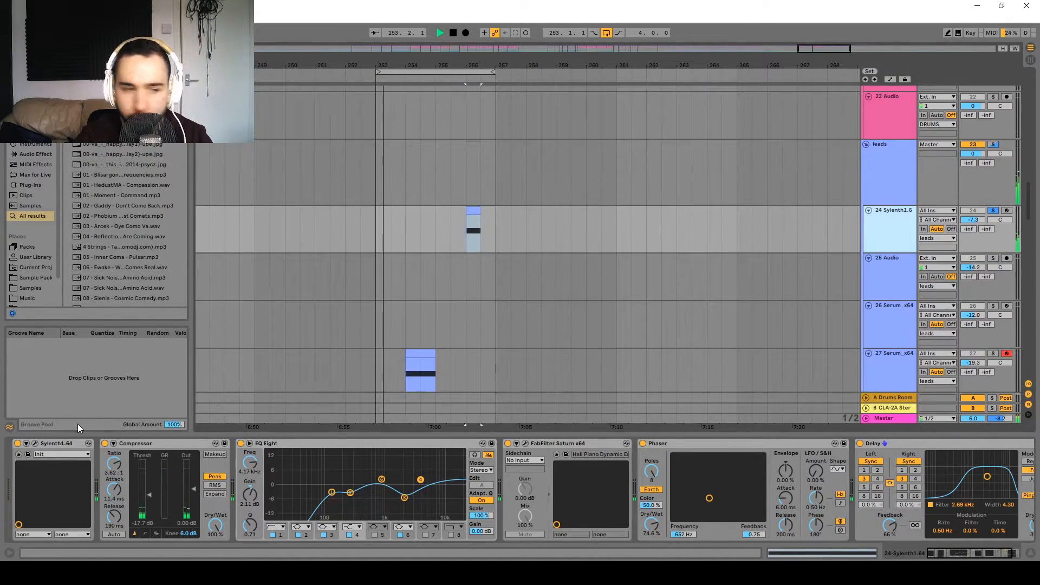
Step: Open the Sylenth1 plug-in on track 24 and sweep filter A's cutoff while auditioning the loop
left_click(36, 445)
left_click(32, 445)
left_click_drag(289, 226, 289, 230)
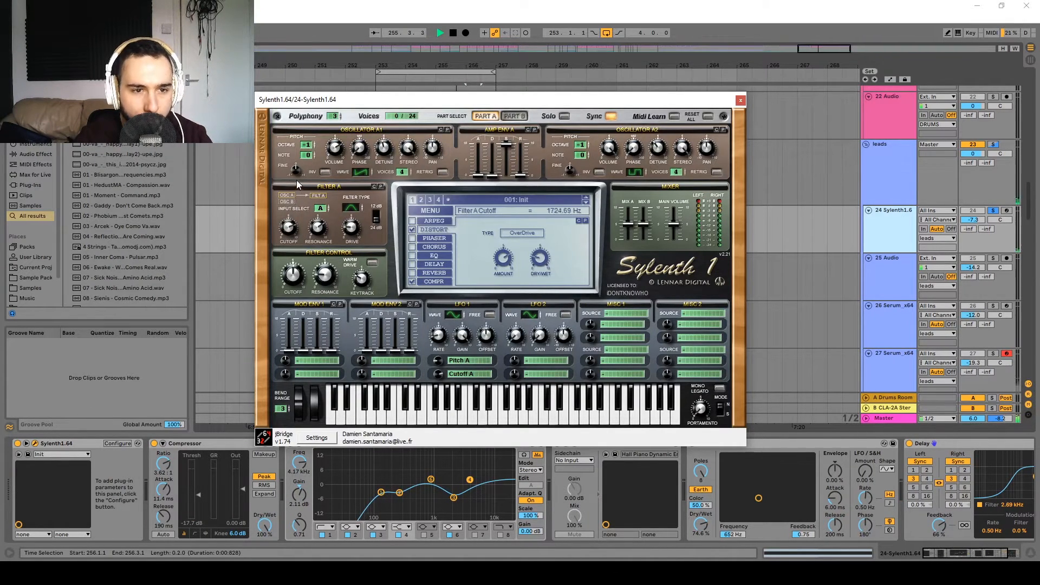
left_click_drag(298, 183, 297, 209)
key("space")
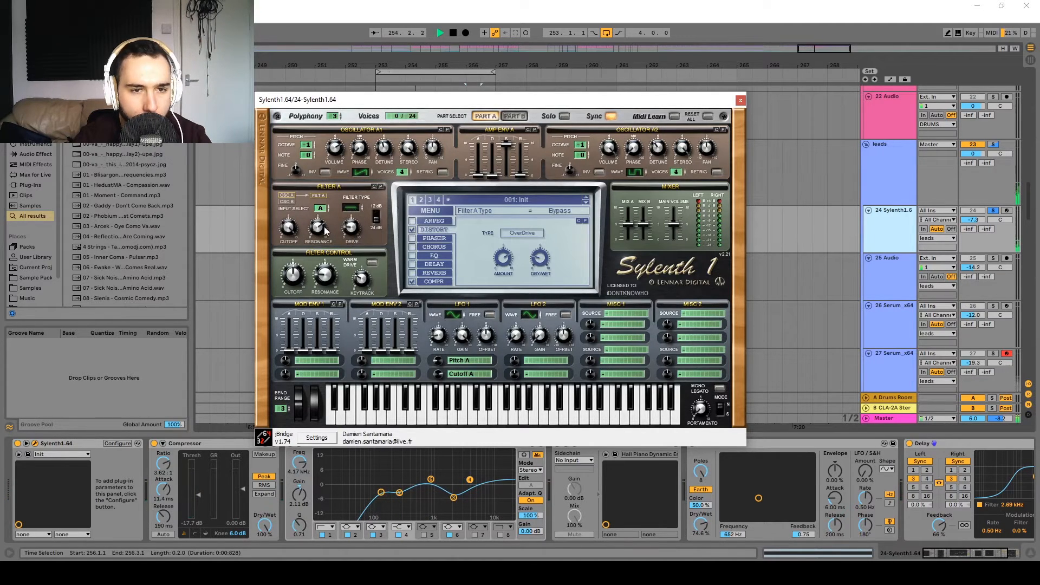
Step: Switch filter A from Bypass to another filter type and set its cutoff to about 37 Hz while auditioning
left_click(355, 203)
left_click_drag(288, 228, 292, 343)
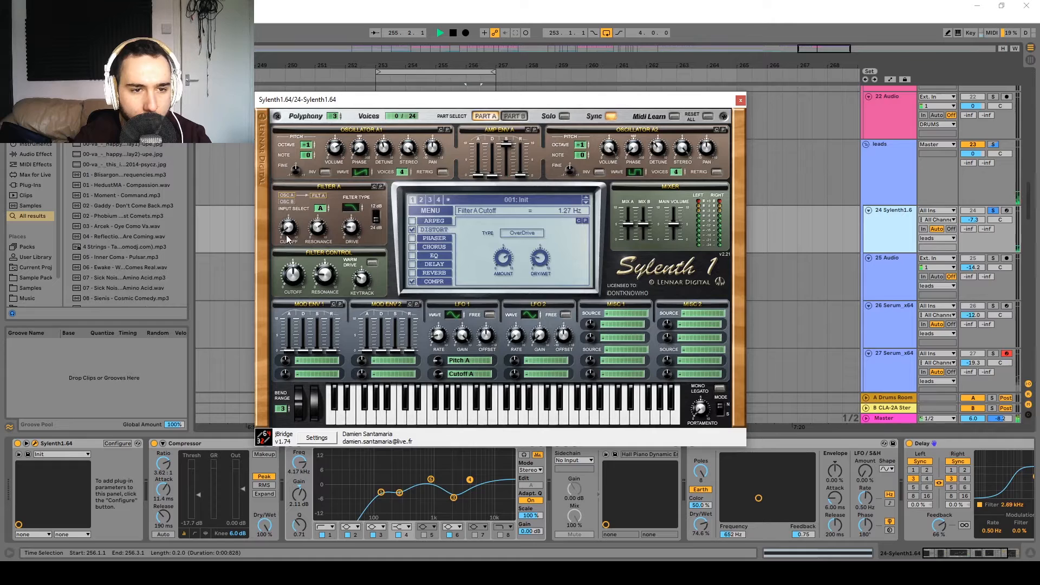
key("space")
left_click_drag(300, 233, 304, 193)
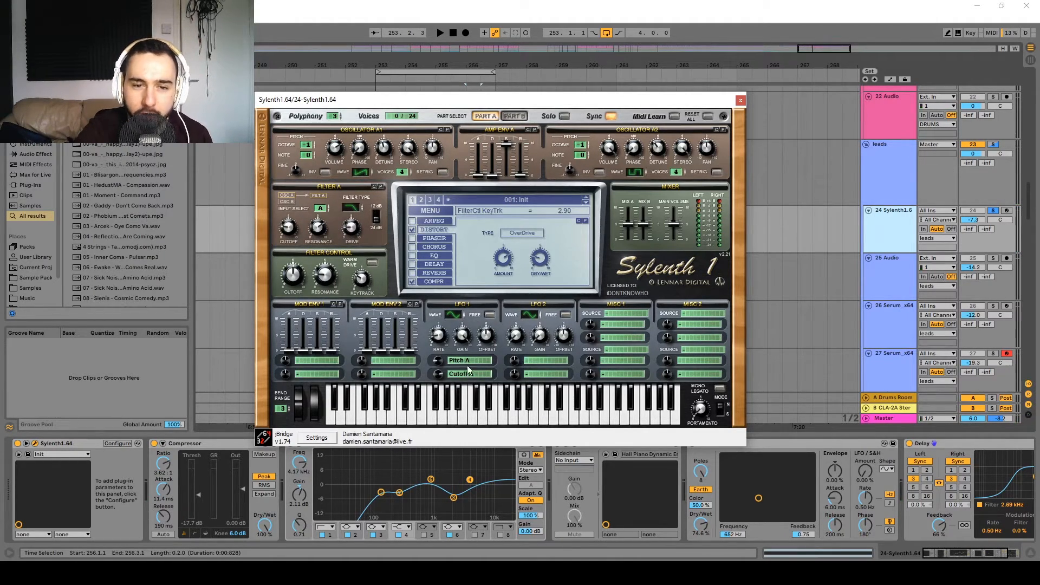
key("space")
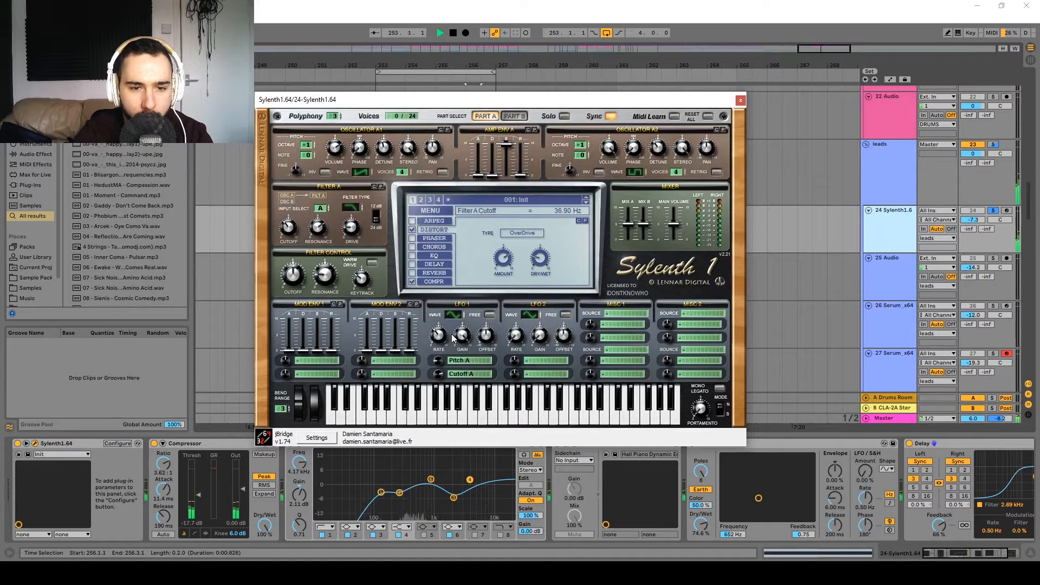
Step: Change LFO 1's waveform and try different rates for it while the loop plays
key("space")
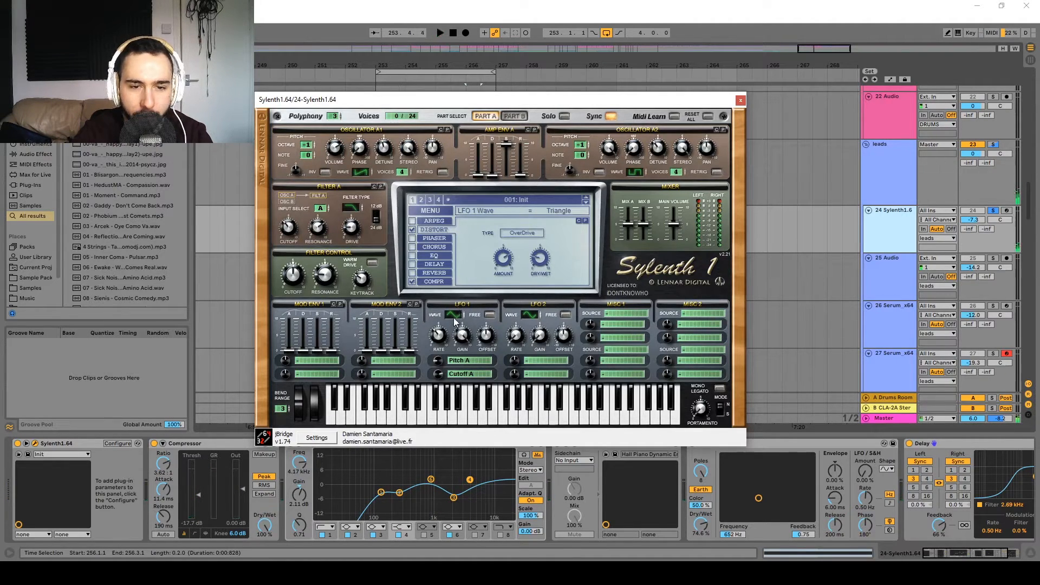
left_click_drag(455, 315, 458, 331)
key("space")
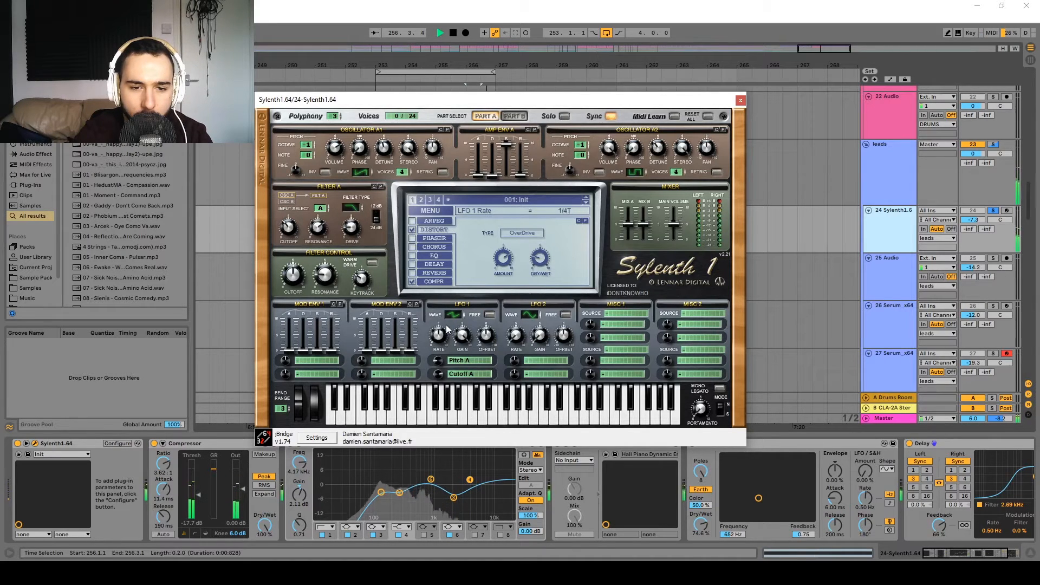
left_click_drag(440, 335, 447, 351)
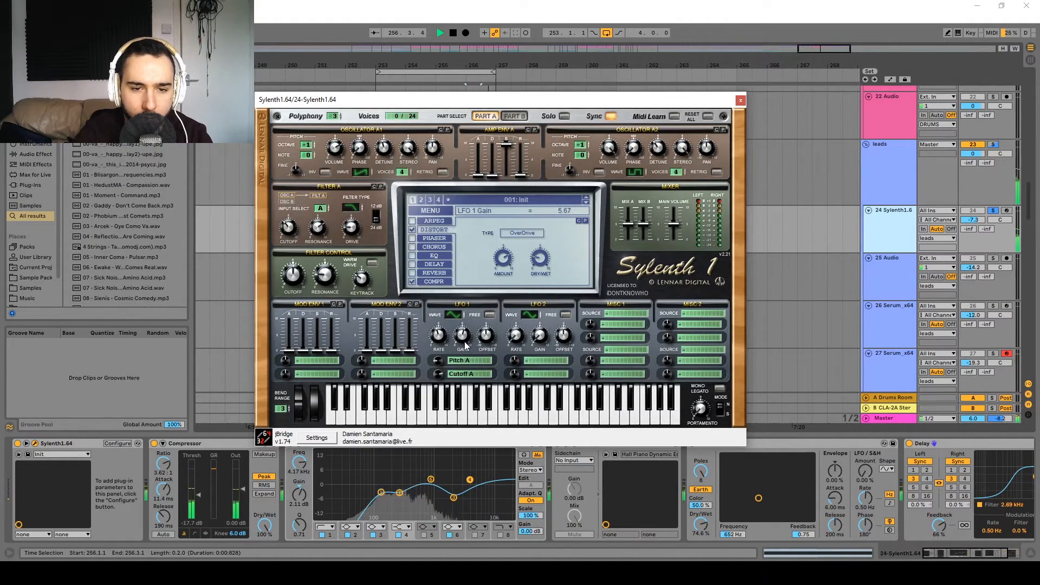
Step: Adjust LFO 1's offset and set its rate to 1/1D while auditioning, and close the plug-in window
left_click_drag(486, 335, 487, 374)
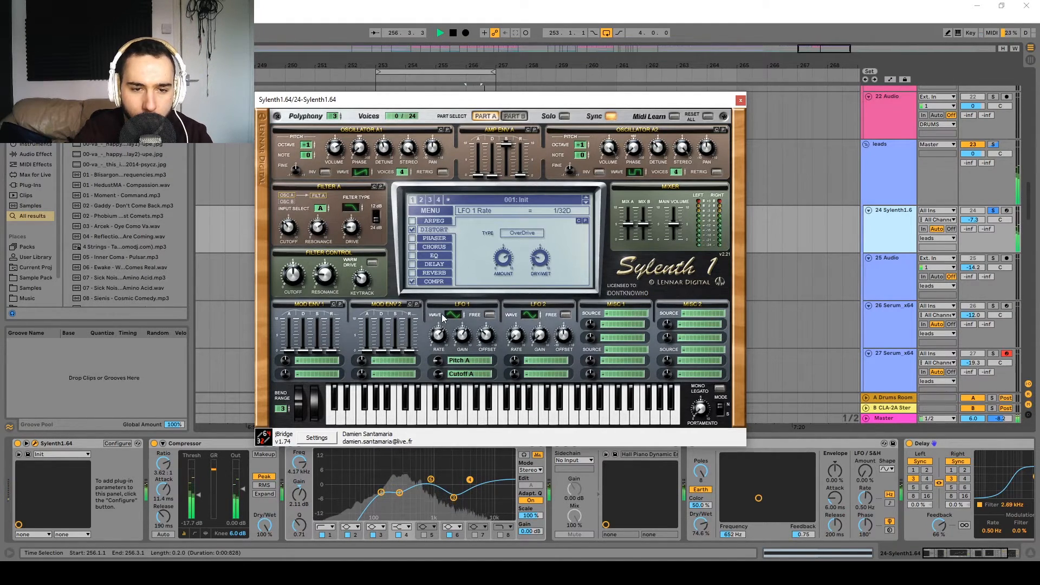
left_click_drag(439, 364, 445, 394)
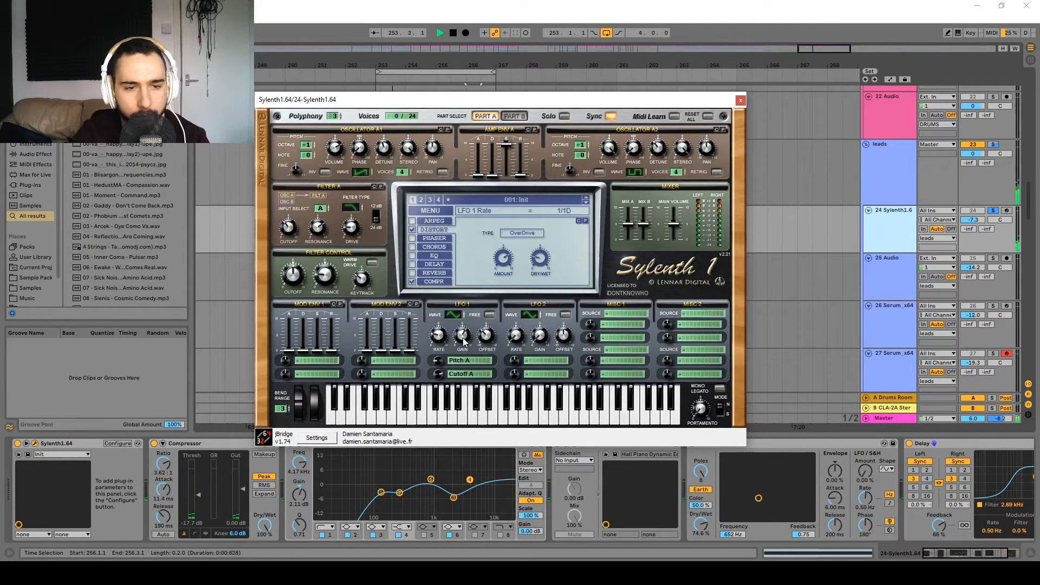
key("space")
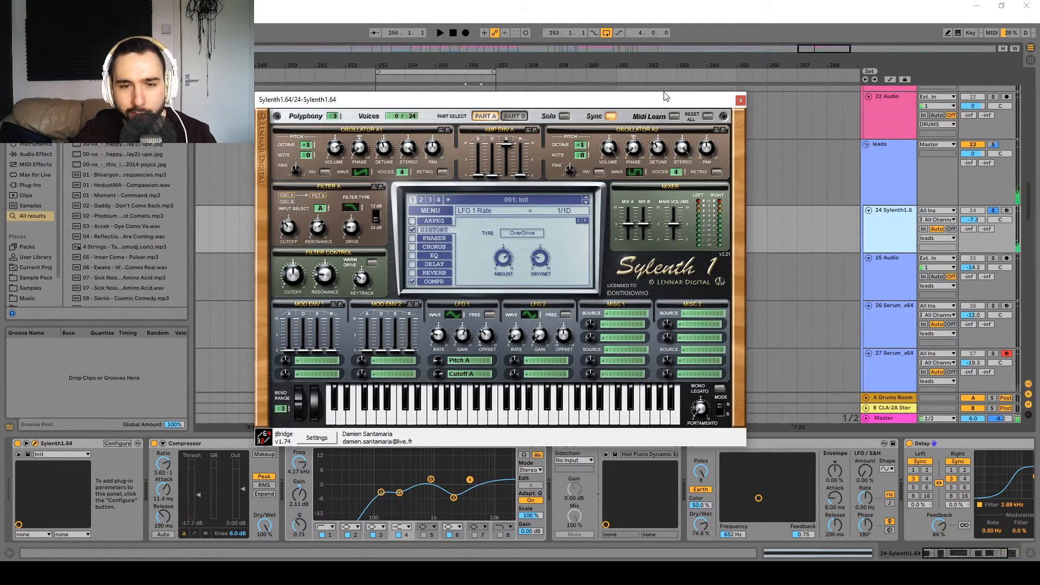
left_click(740, 101)
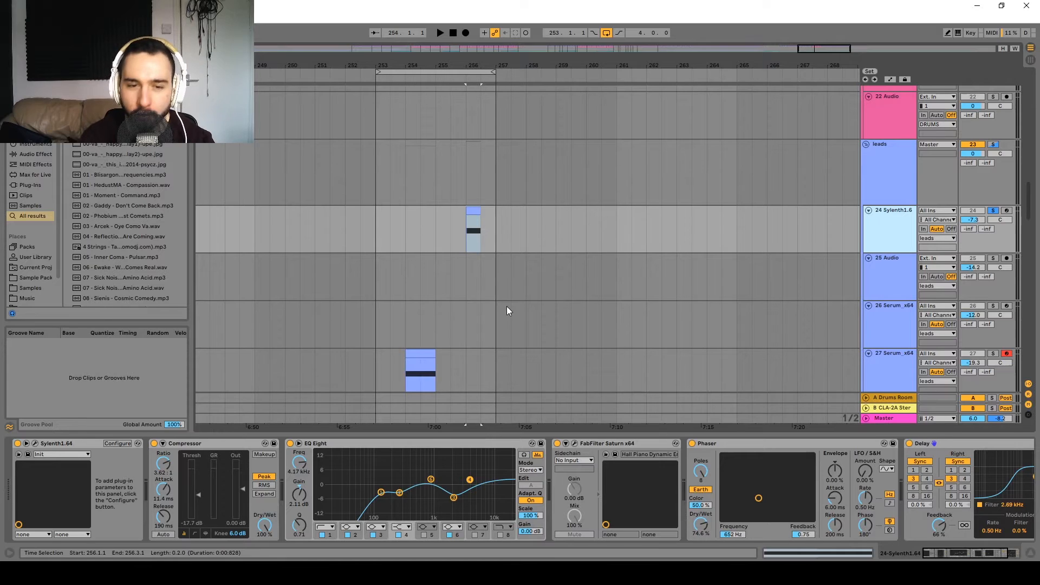
Step: Play the full mix from bar 253 with the leads group unsoloed and looping turned off
left_click_drag(520, 185, 510, 260)
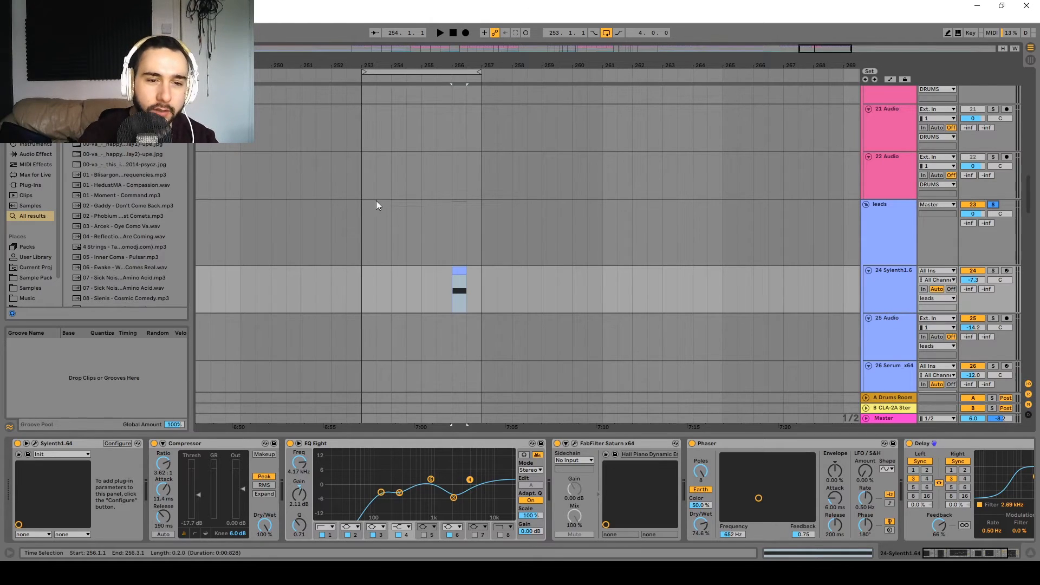
left_click(364, 239)
key("space")
left_click(994, 204)
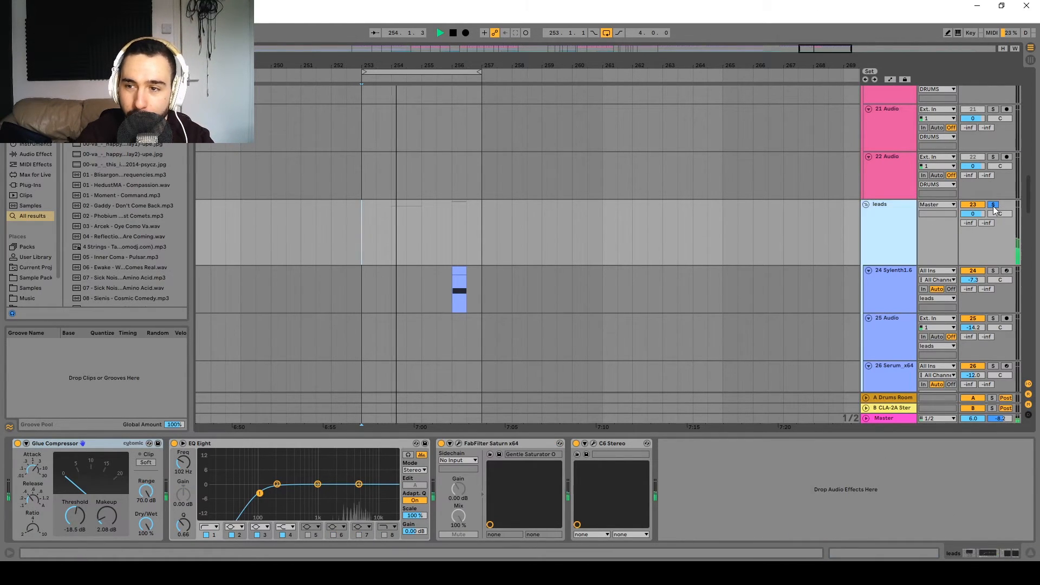
left_click(607, 33)
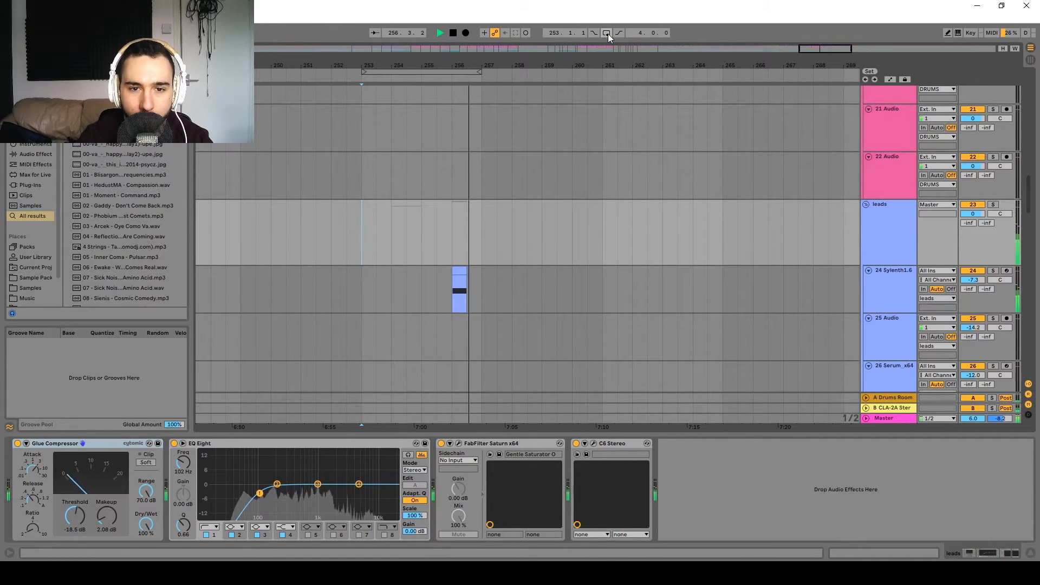